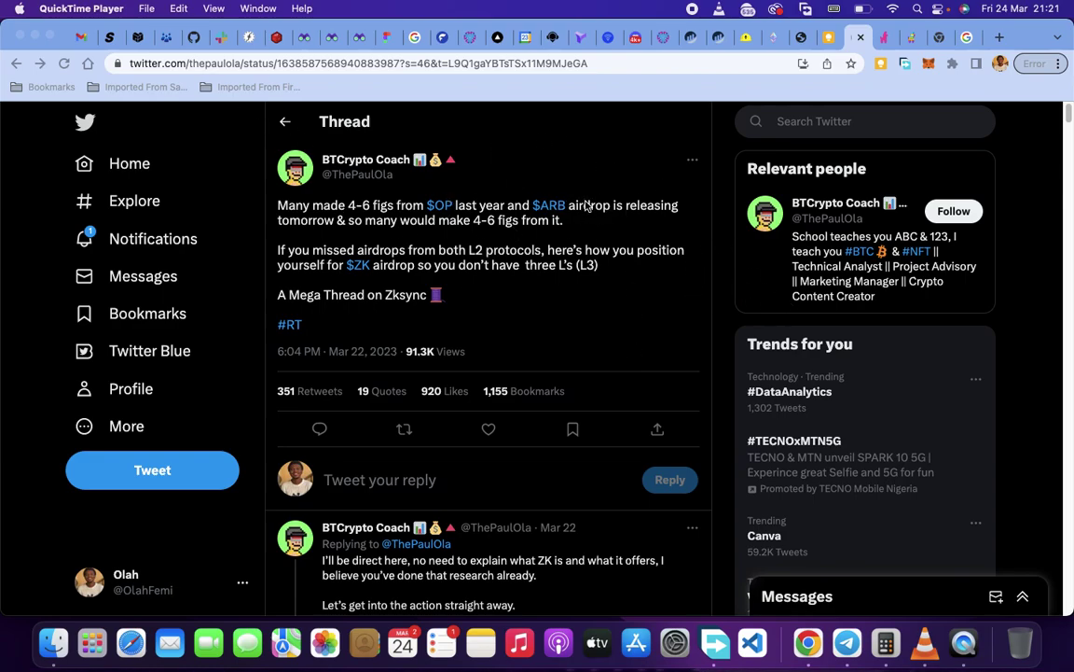
Step: Find the first zkSync instructions in the Twitter thread and open the linked lite.zksync.io site
scroll(575, 271, down, 5)
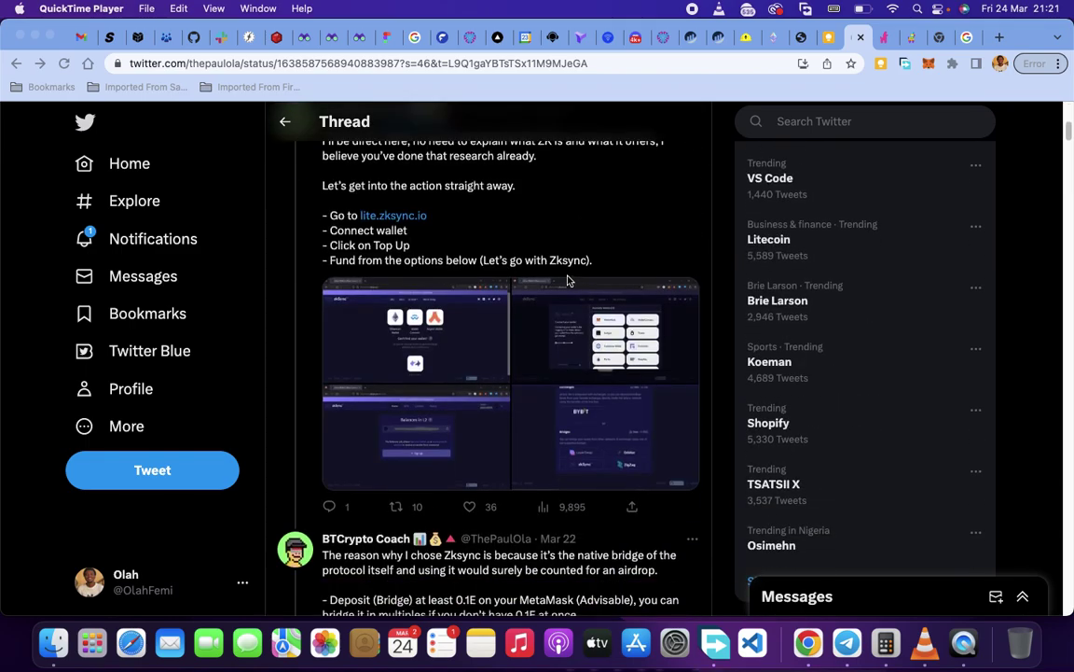
scroll(564, 278, up, 2)
scroll(508, 256, up, 1)
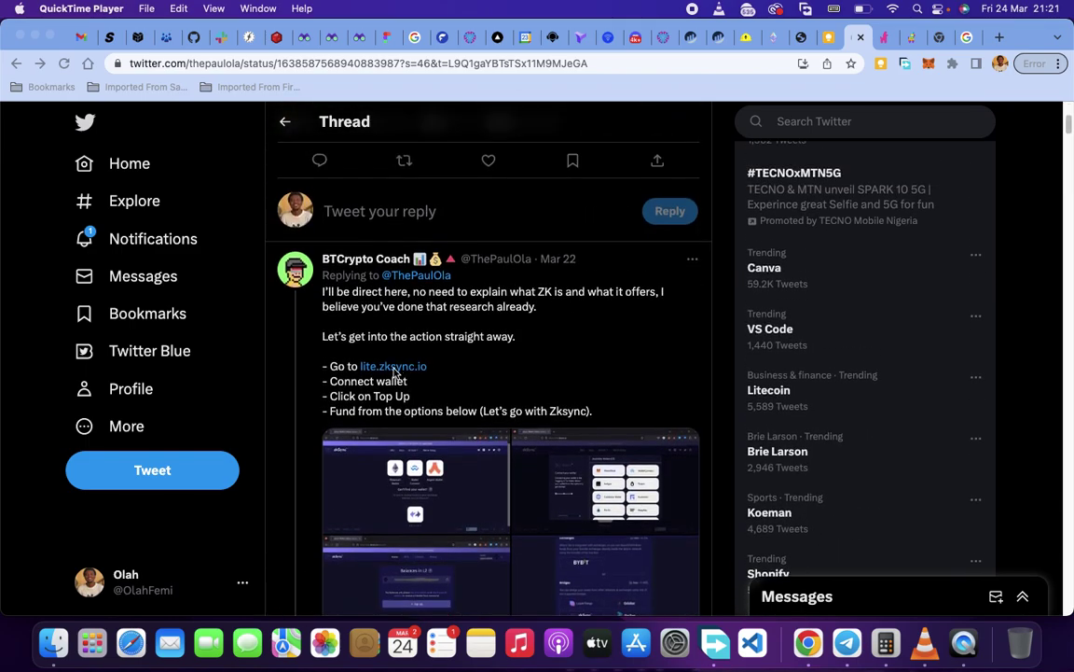
key(super+Tab)
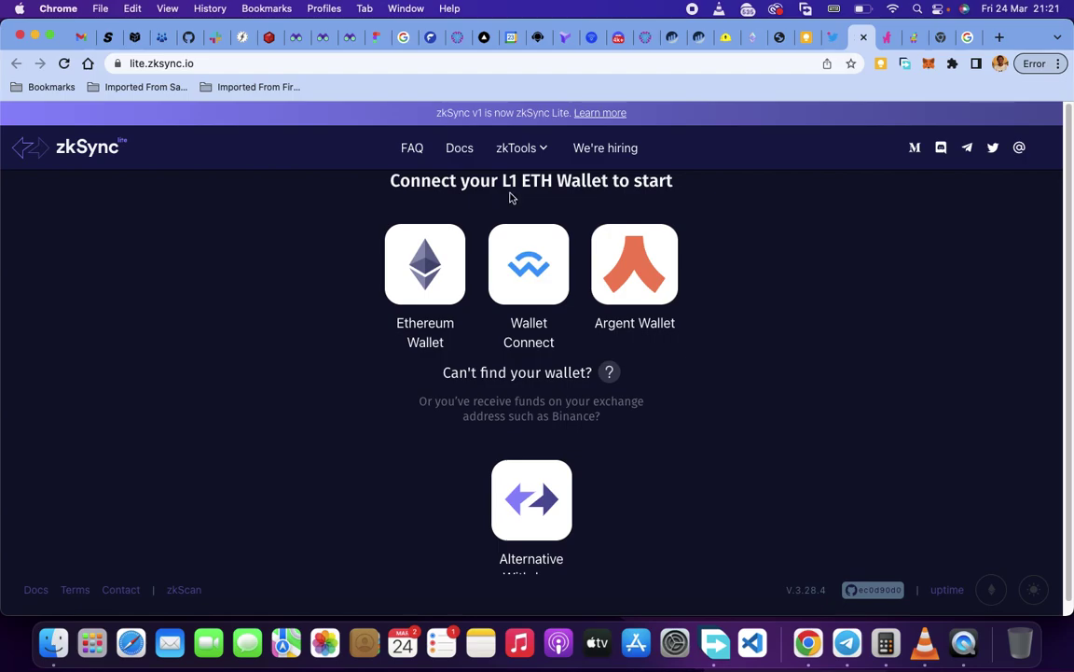
Step: Connect the MetaMask account named Multi to zkSync Lite as the Ethereum wallet and approve the connection
scroll(560, 219, down, 1)
scroll(627, 243, up, 1)
click(424, 270)
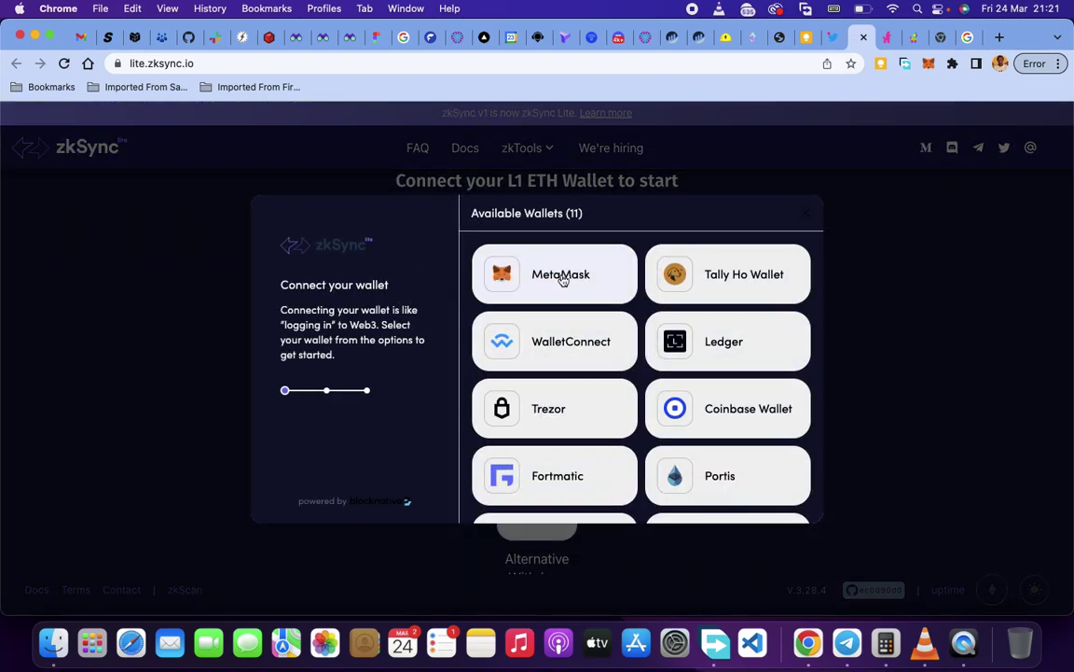
click(561, 274)
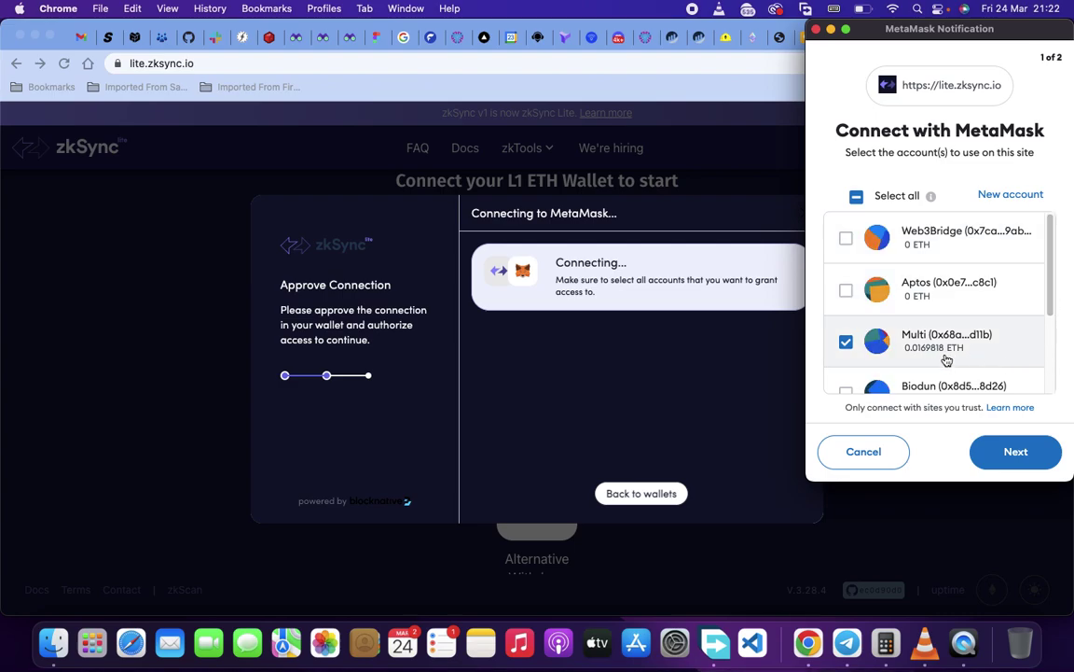
click(1016, 452)
click(1007, 453)
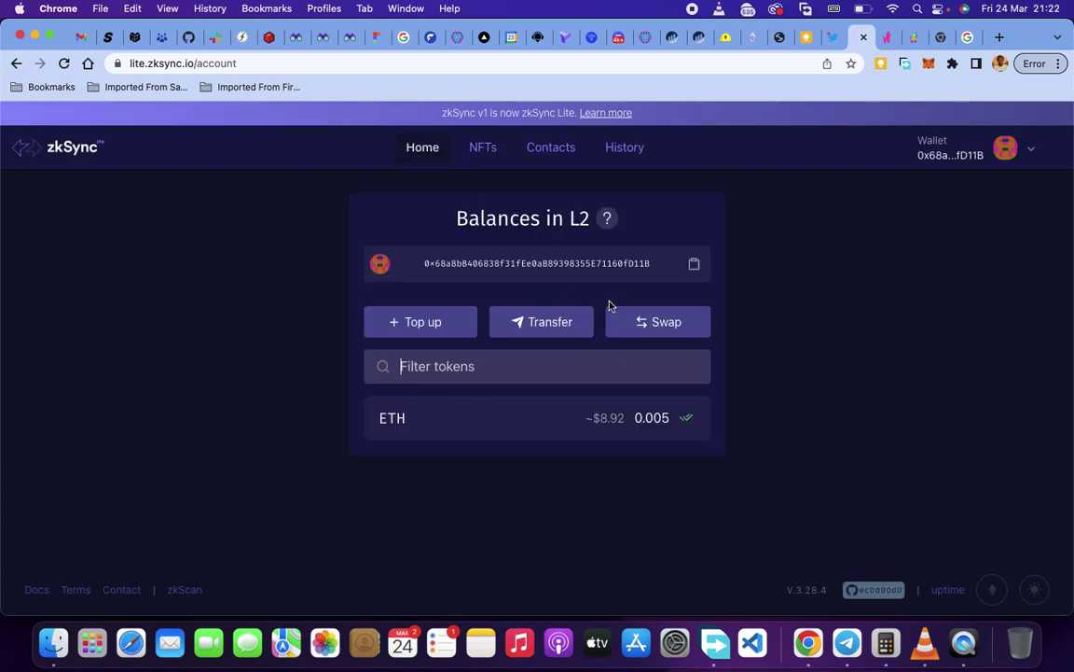
Step: Start a top-up through the zkSync bridge and choose ETH as the token to deposit
click(443, 330)
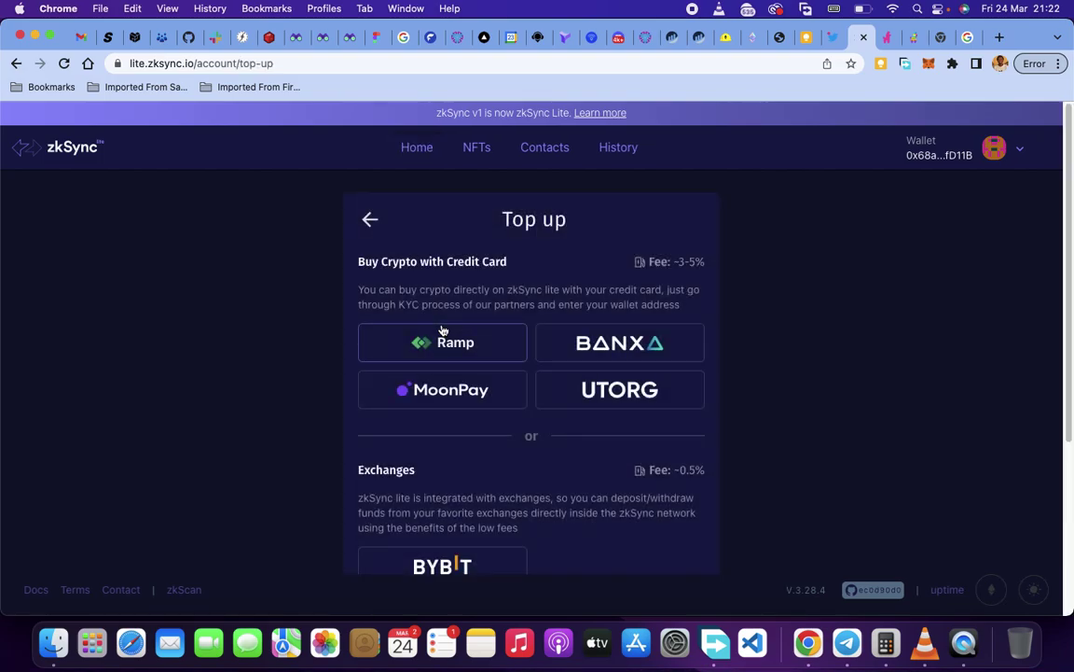
scroll(542, 336, down, 5)
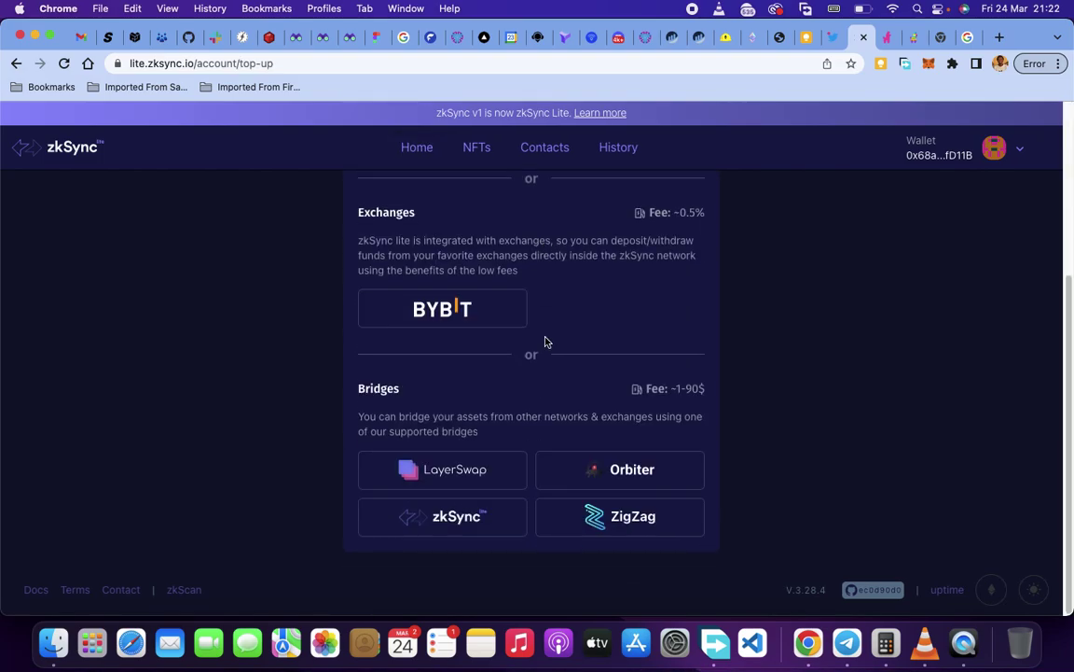
click(457, 523)
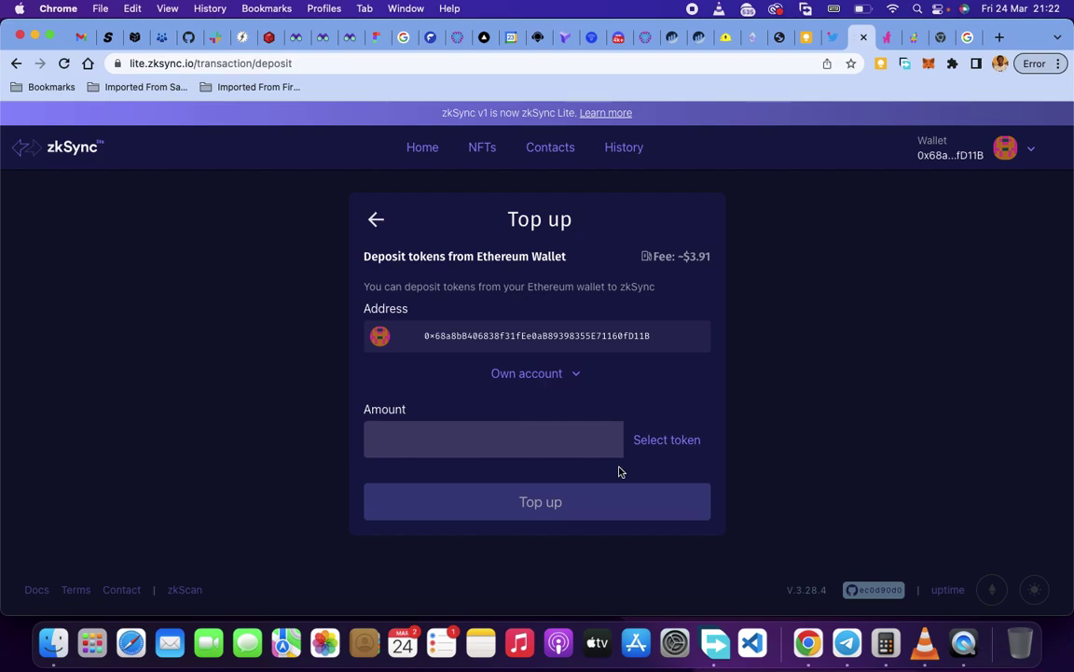
click(675, 443)
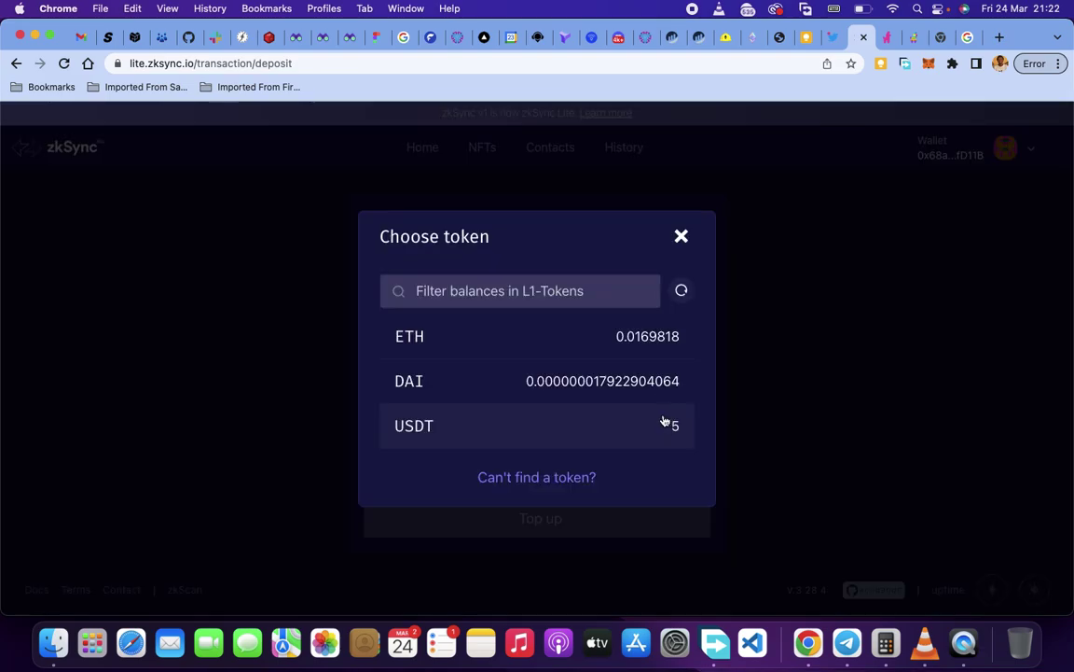
click(492, 353)
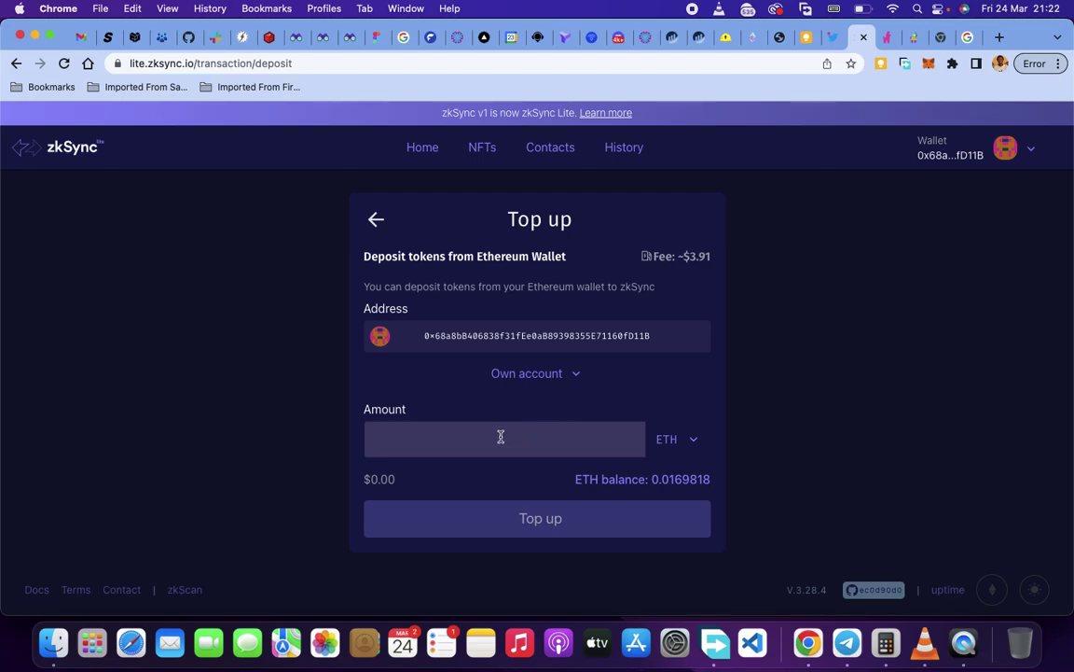
Step: Set the deposit amount to 0.006 ETH and submit the top-up
text(0.)
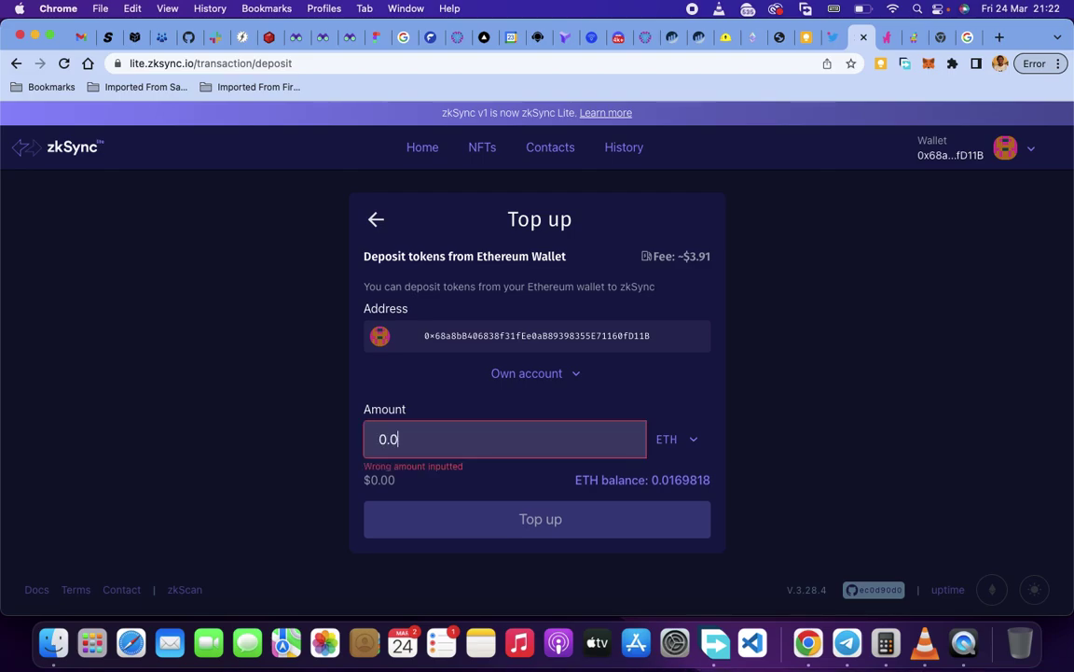
text(009)
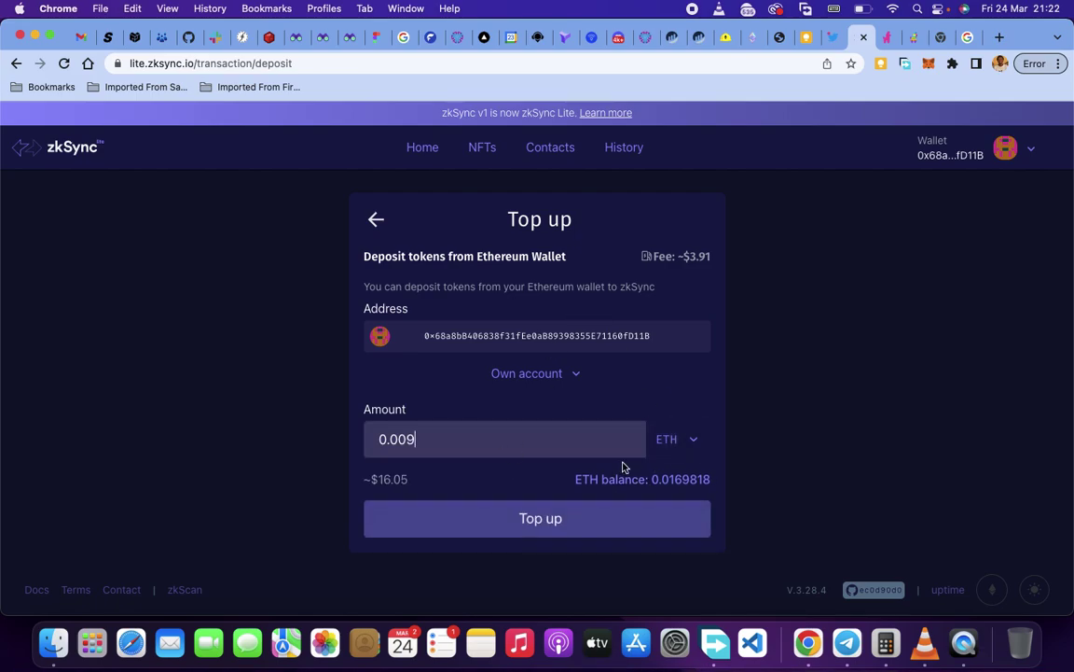
key(BackSpace)
text(6)
click(532, 519)
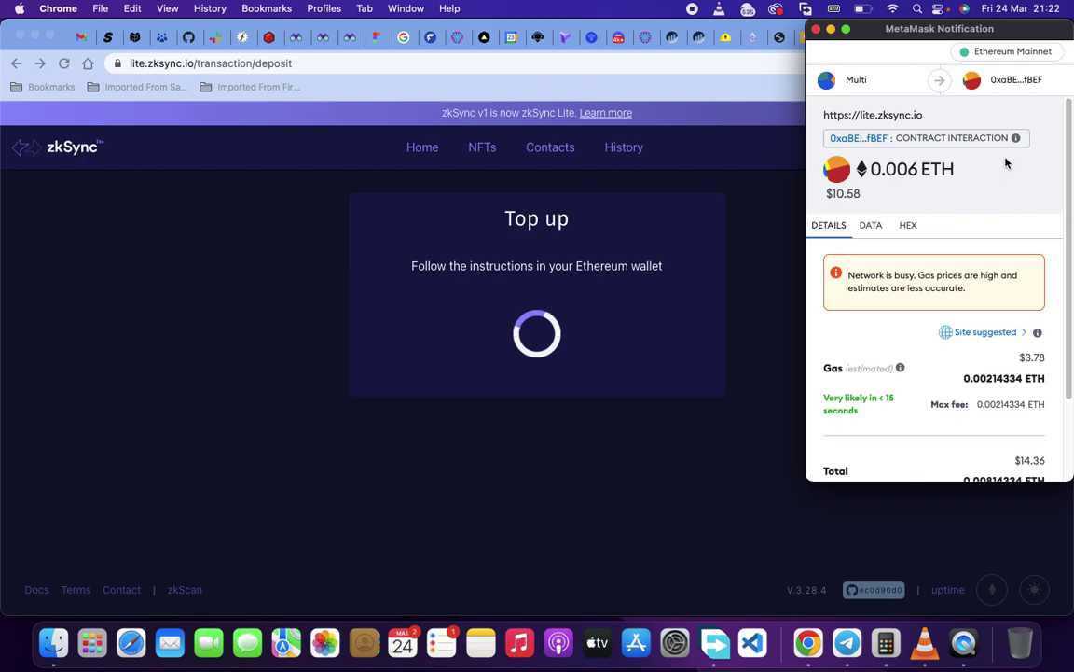
Step: Review and confirm the deposit transaction in MetaMask, and return to the L2 balances page
scroll(1045, 215, down, 3)
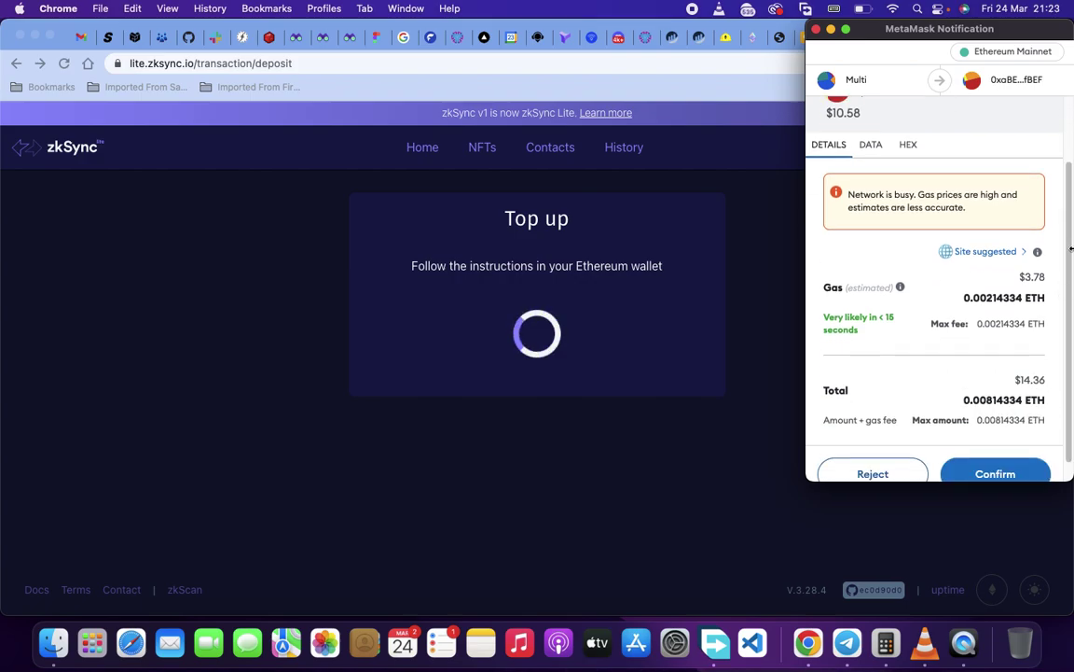
scroll(1045, 355, down, 1)
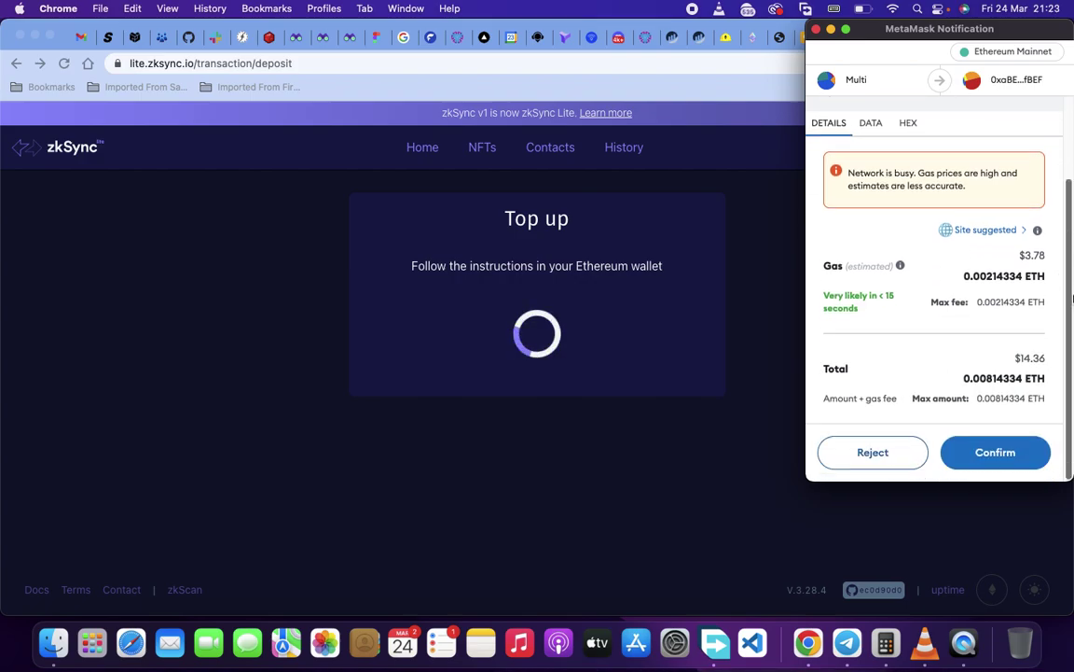
click(1007, 455)
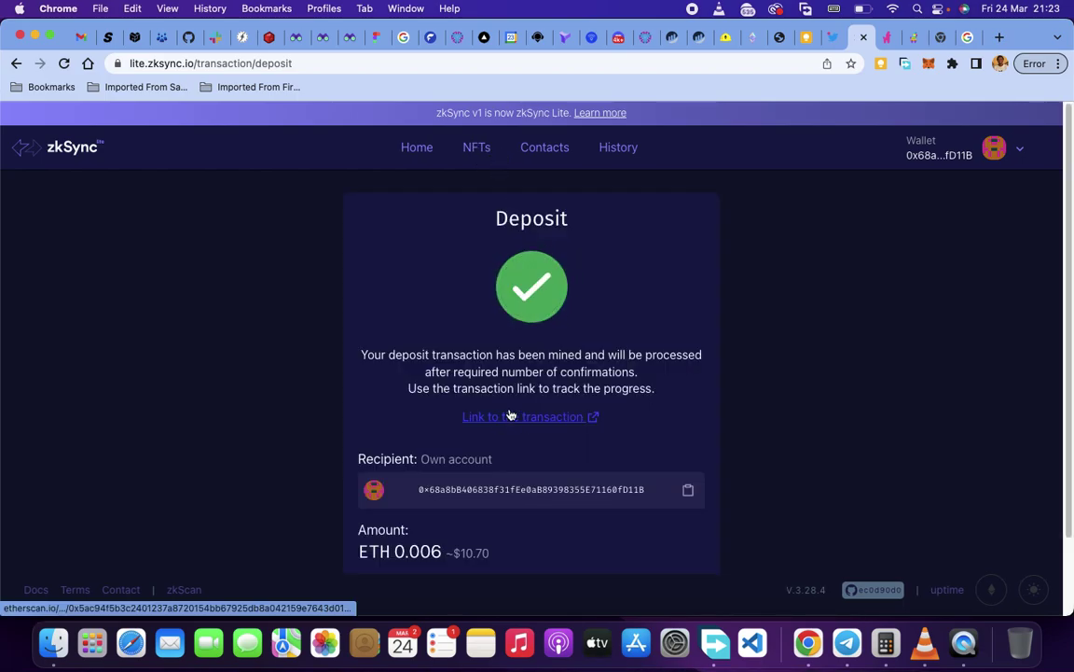
scroll(536, 439, down, 2)
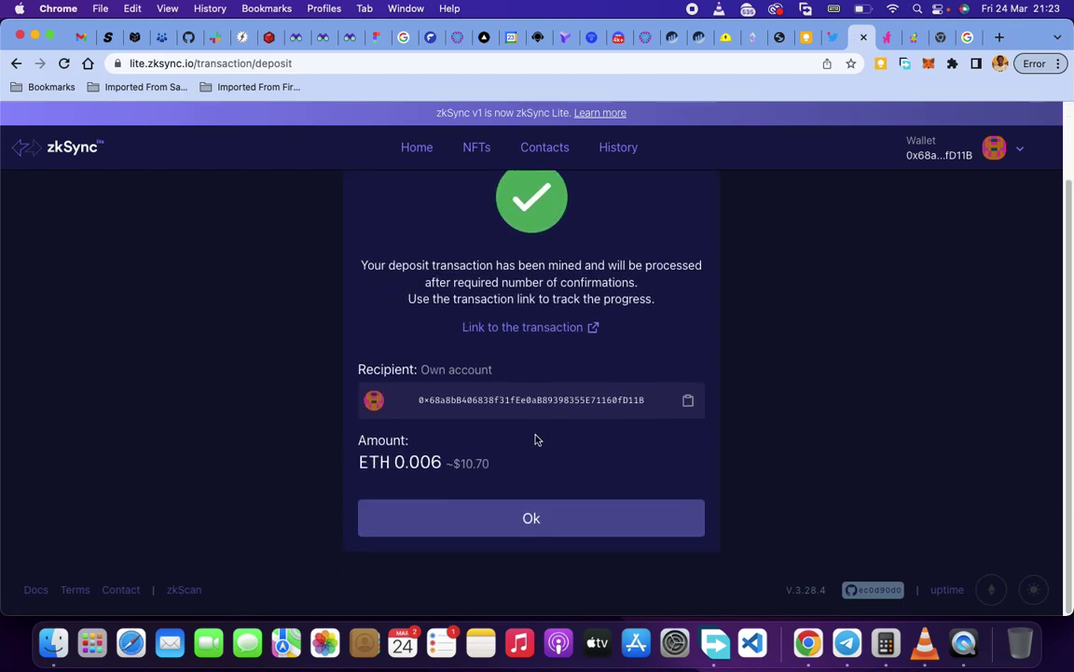
click(545, 515)
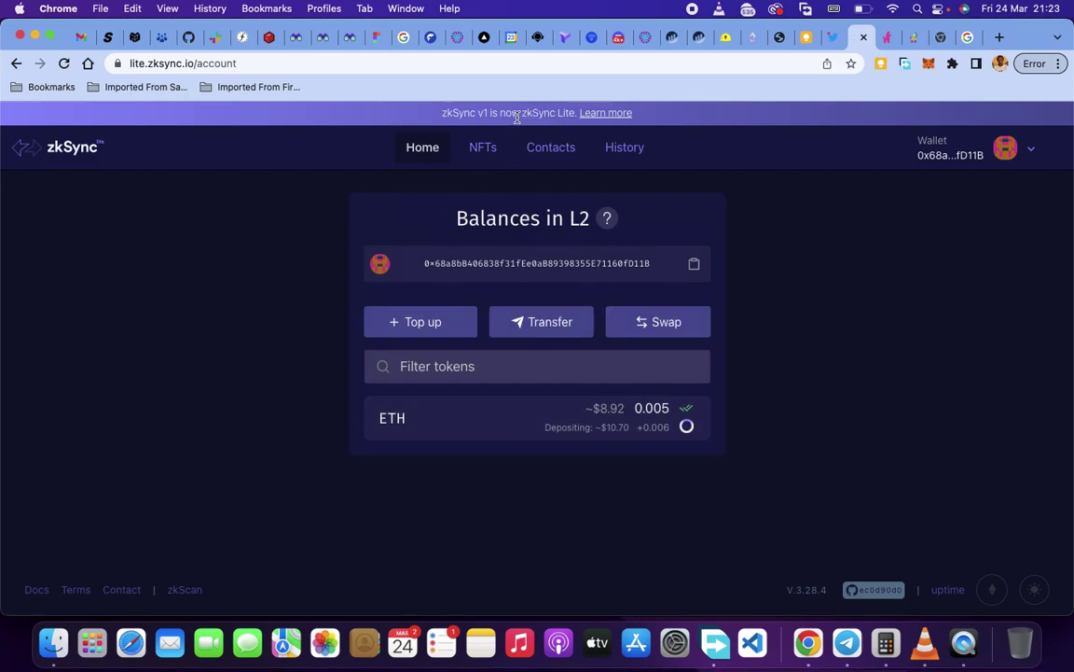
Step: Start minting an NFT and activate the zkSync account by signing the access and activation requests in MetaMask
click(487, 161)
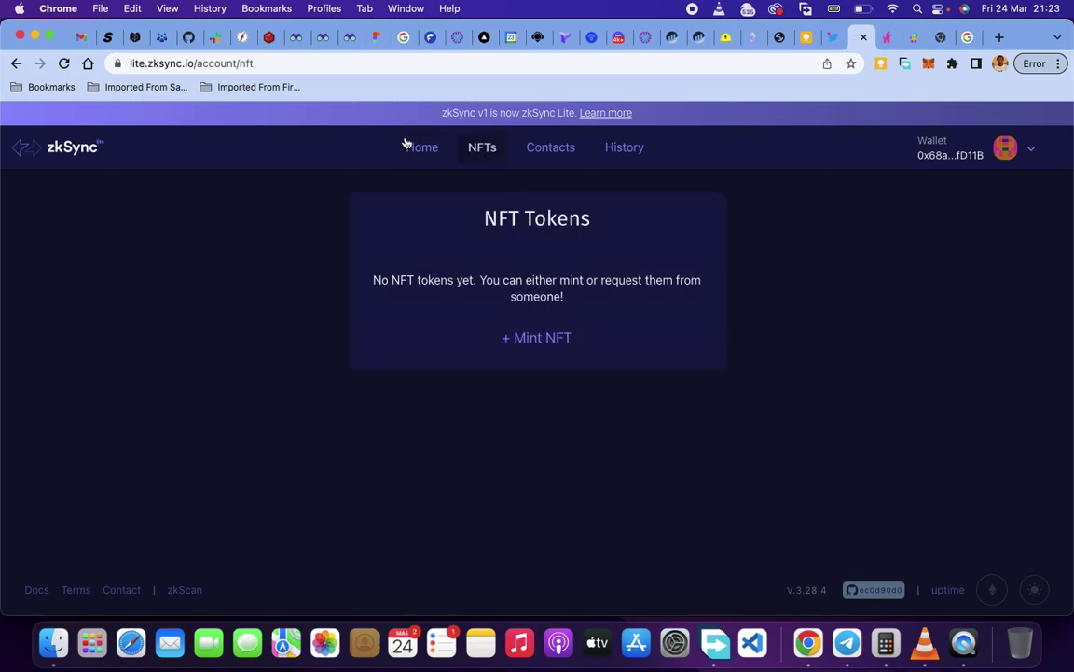
click(549, 343)
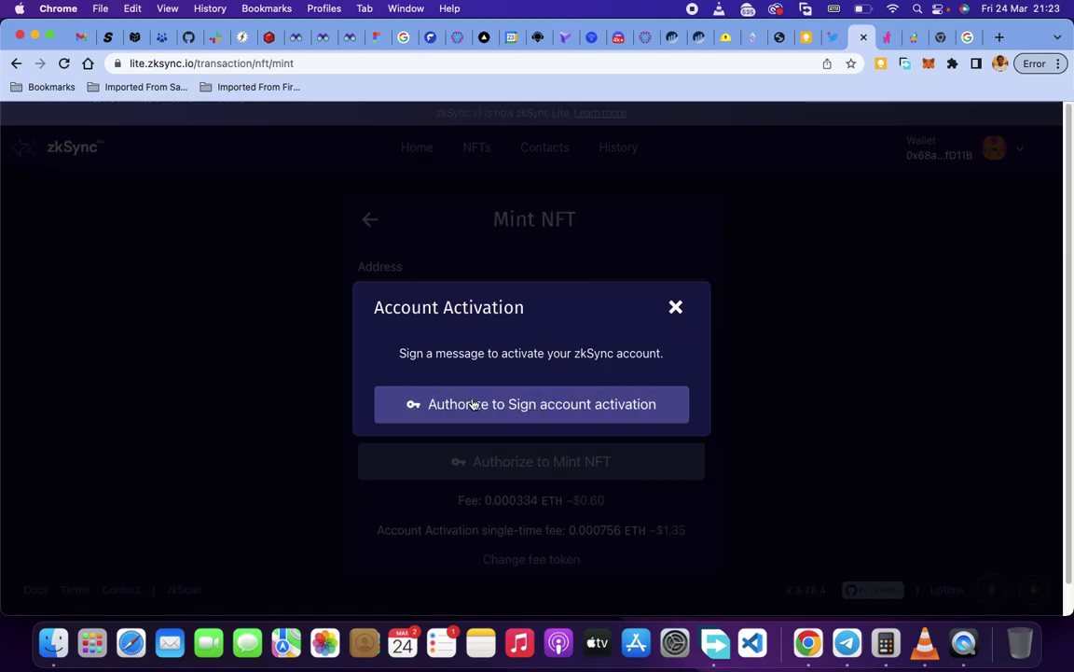
click(517, 410)
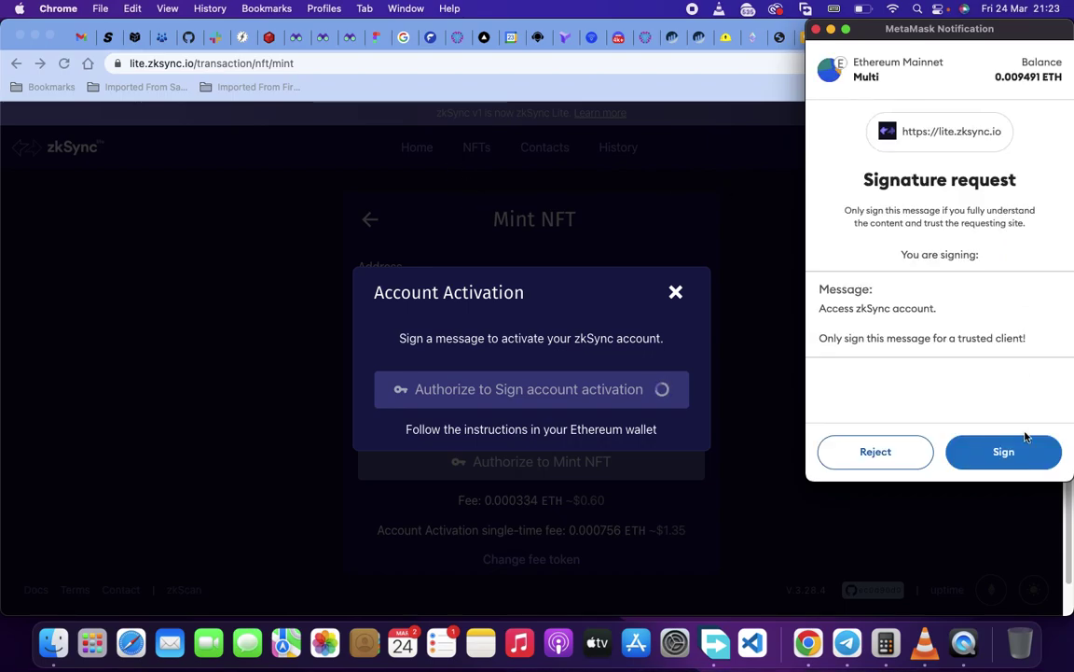
click(1017, 452)
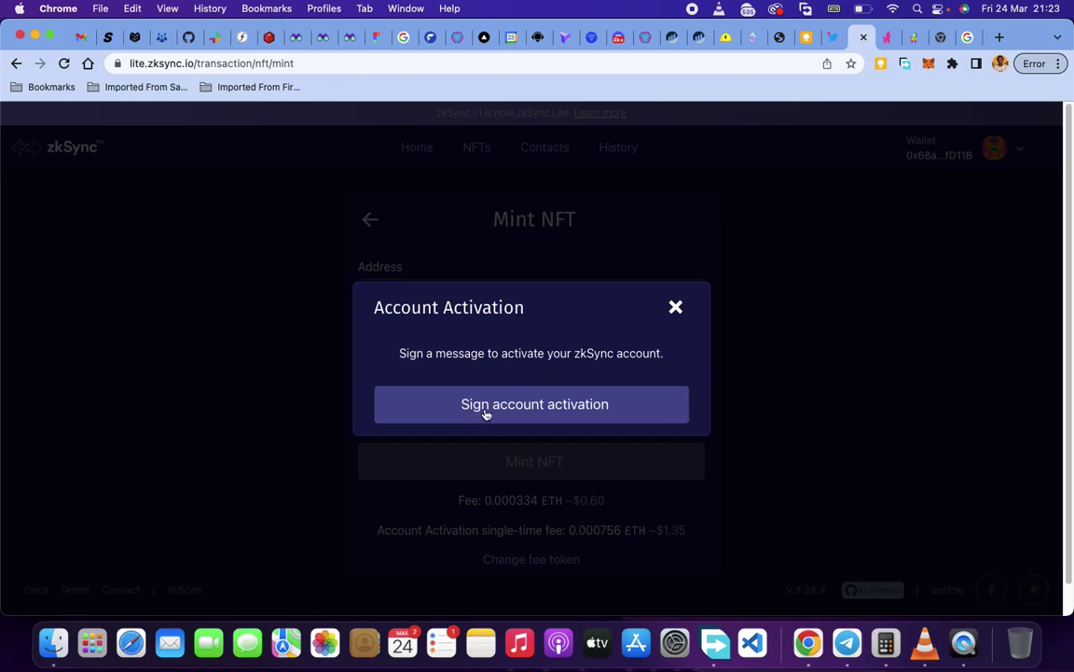
click(503, 413)
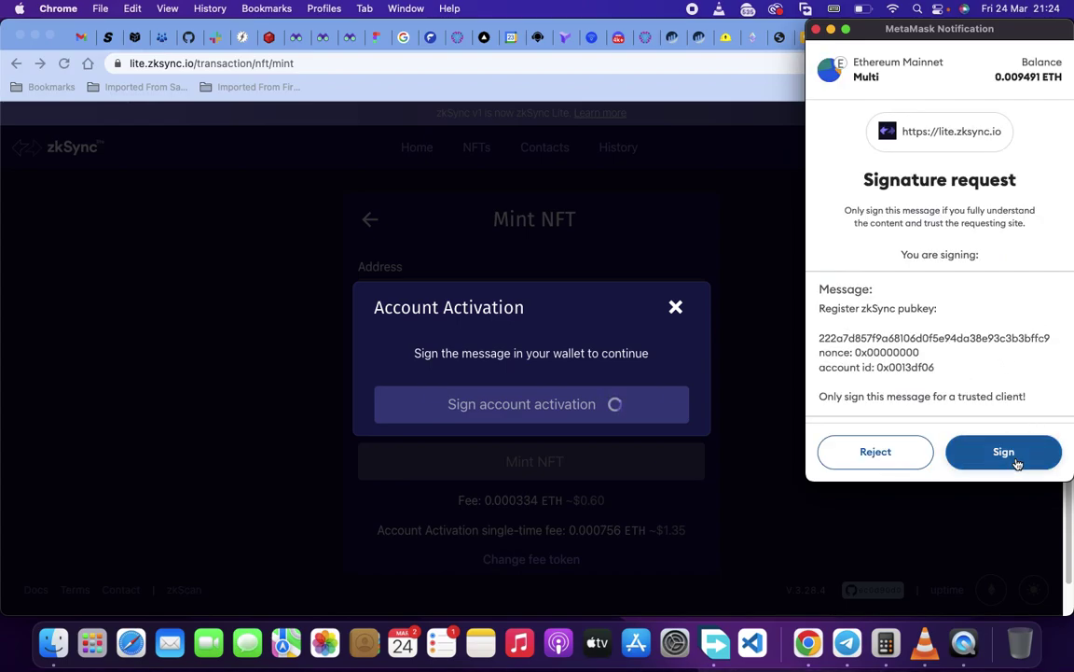
click(1016, 464)
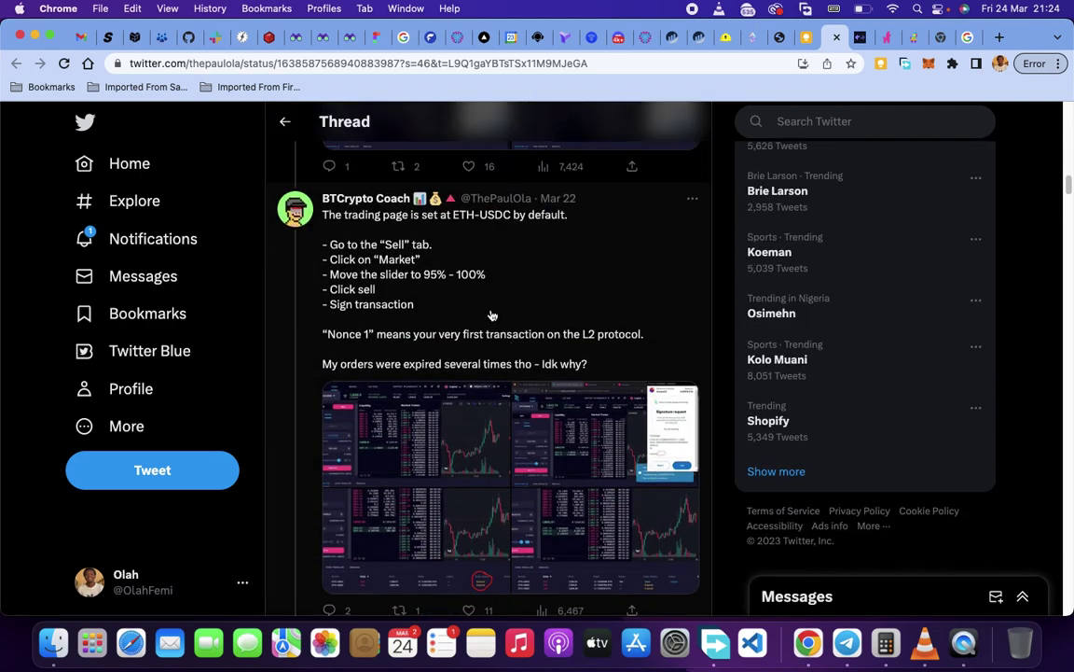
Step: Review the thread's NFT minting instructions on Twitter and switch to the Pinata file list
scroll(509, 328, down, 12)
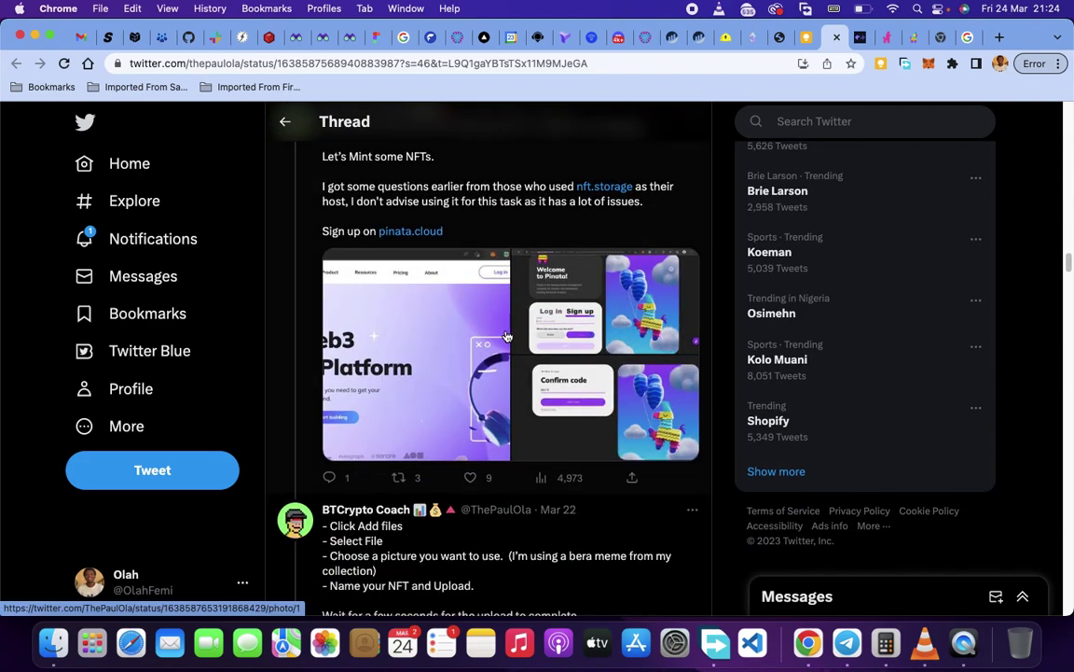
scroll(522, 326, up, 10)
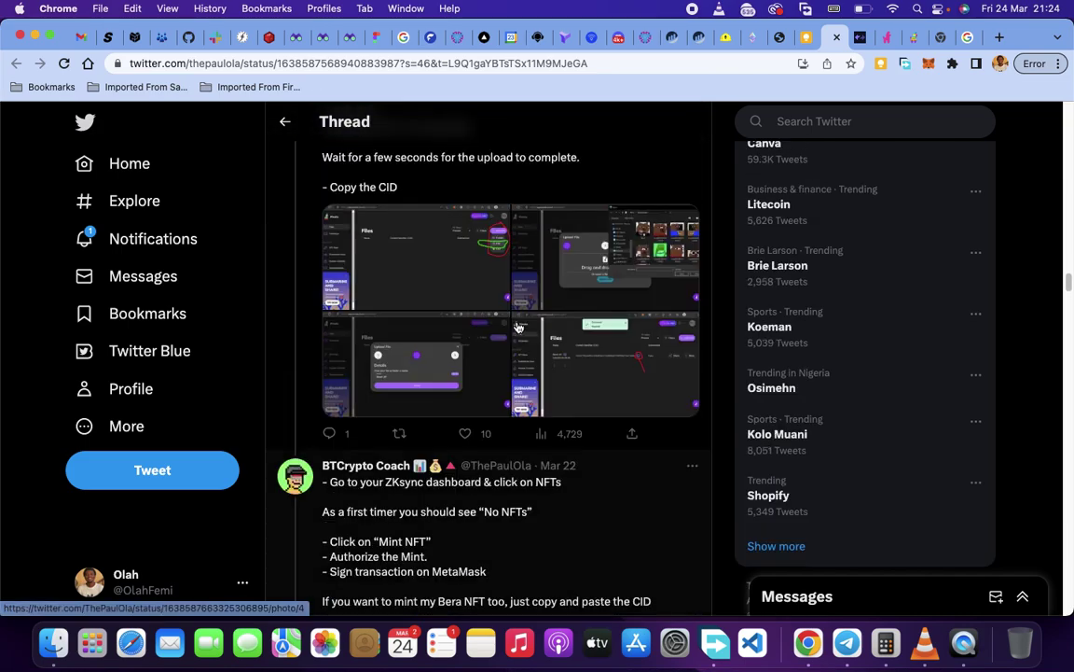
scroll(484, 303, down, 3)
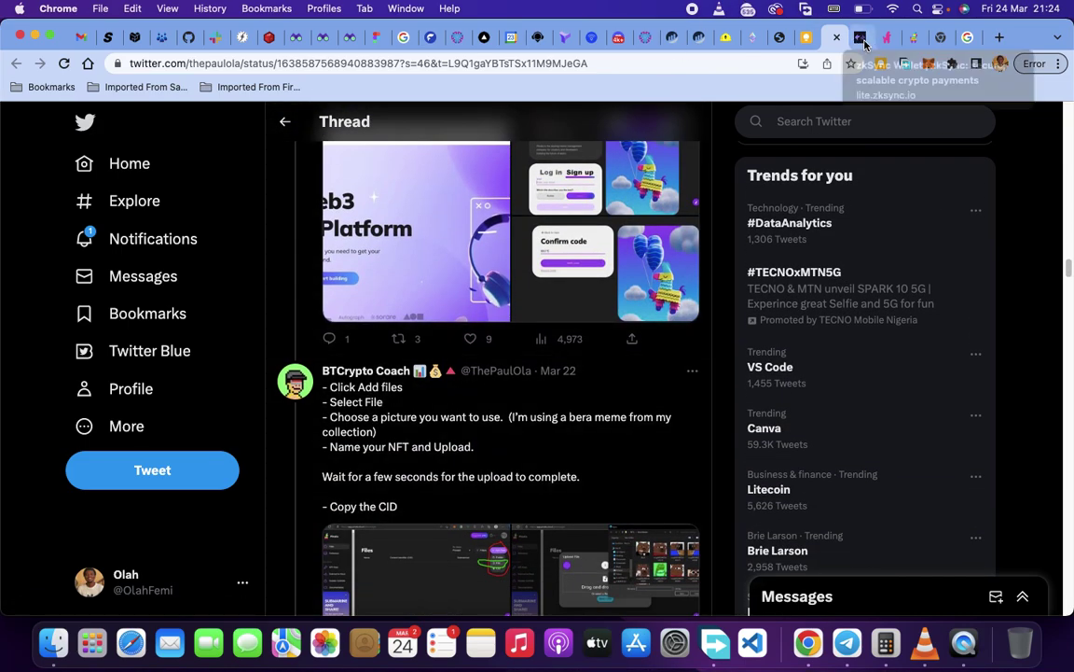
click(904, 39)
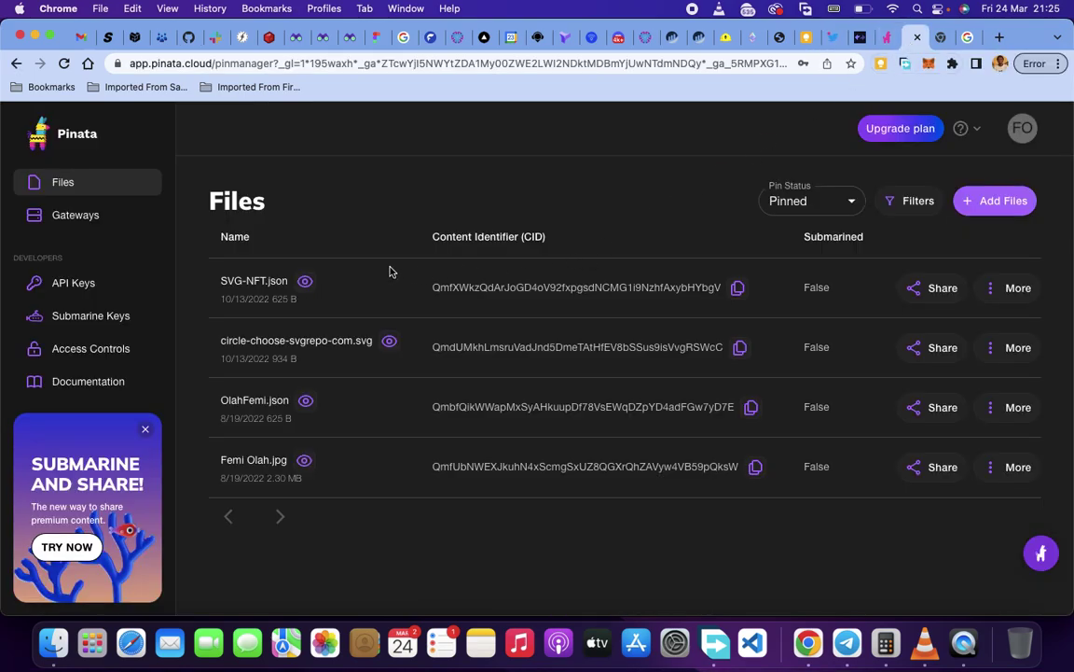
Step: Upload the image Cover Image - FooSwap.jpg to Pinata as a single file, keeping its file name
click(1003, 214)
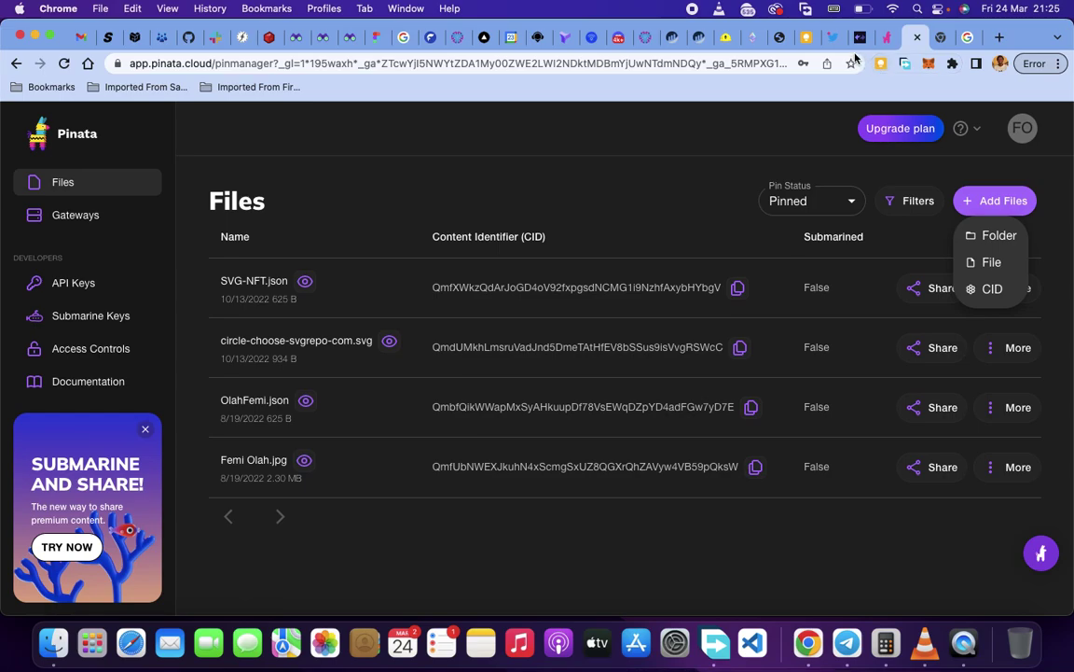
click(838, 39)
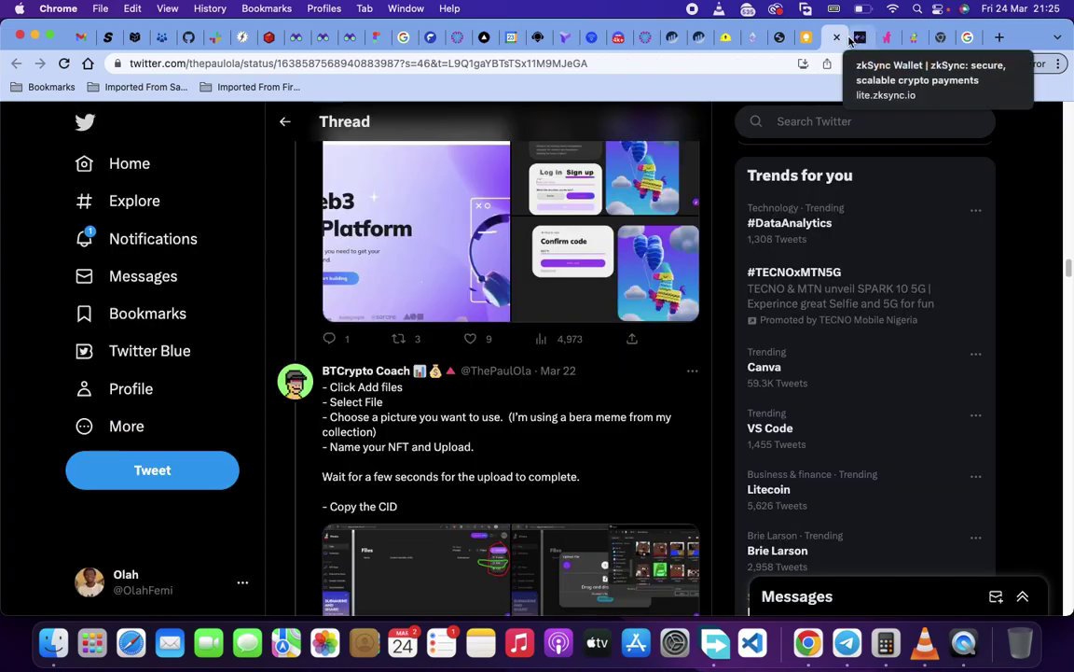
click(915, 37)
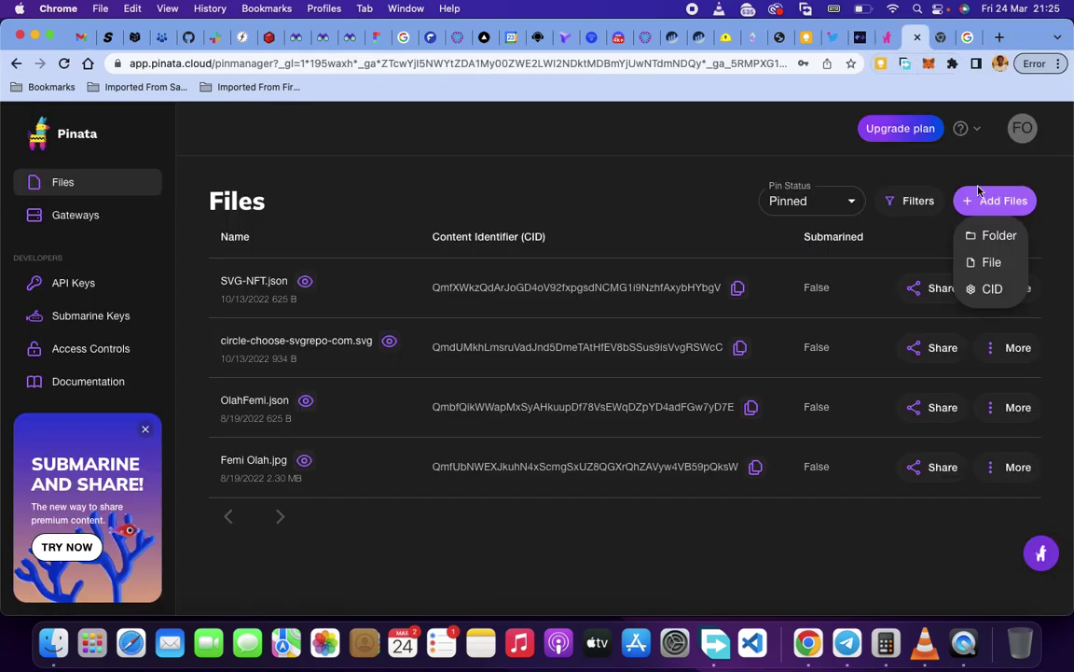
click(1010, 260)
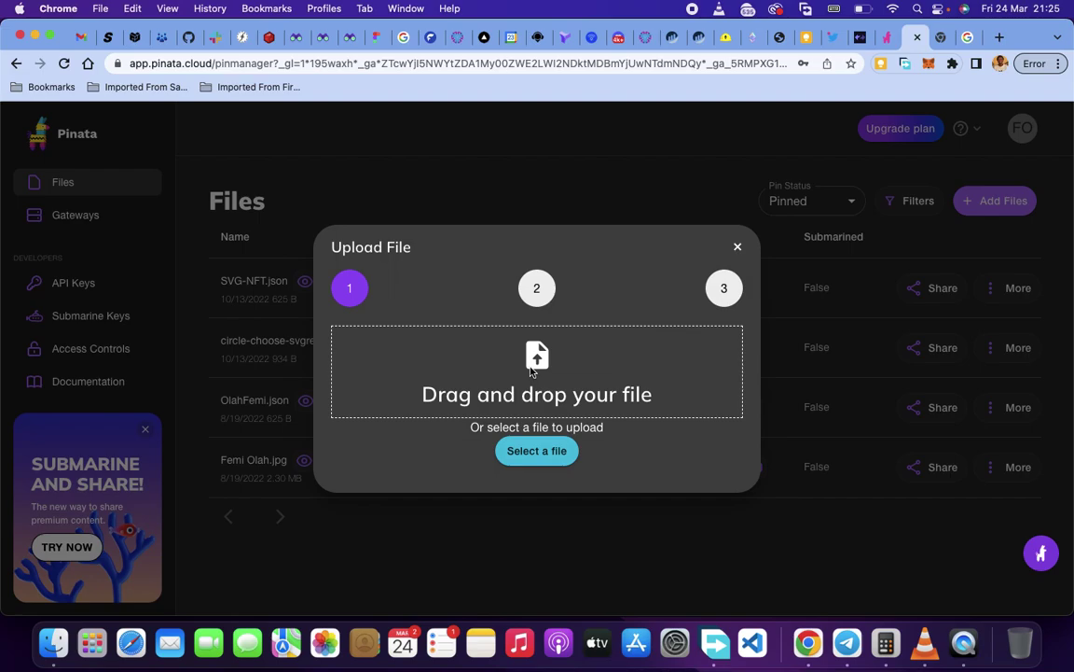
click(548, 464)
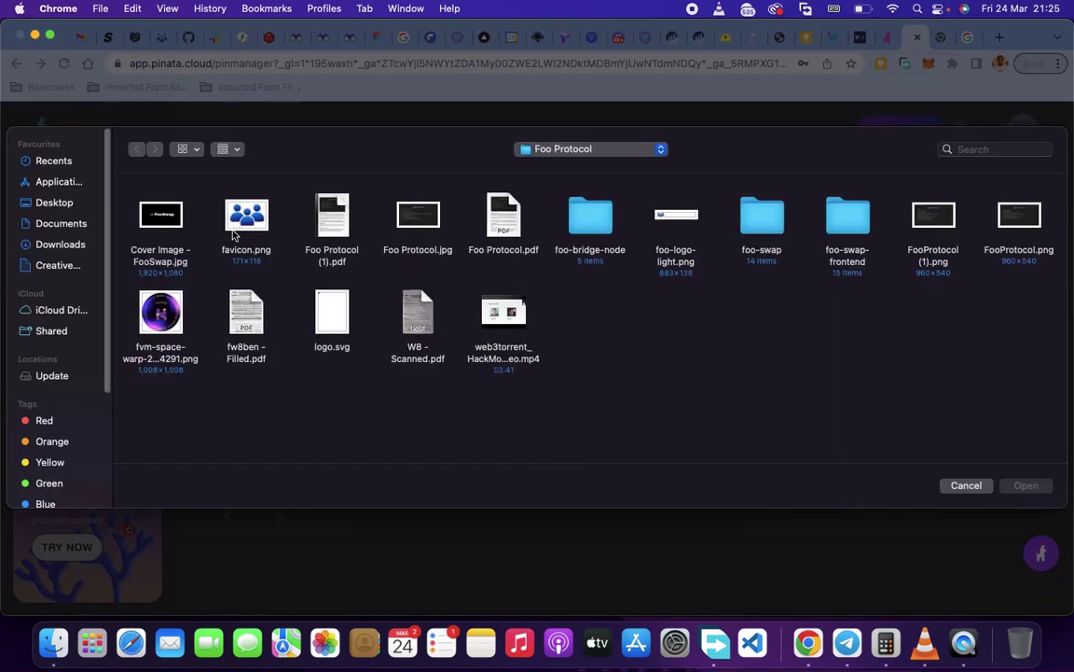
click(156, 220)
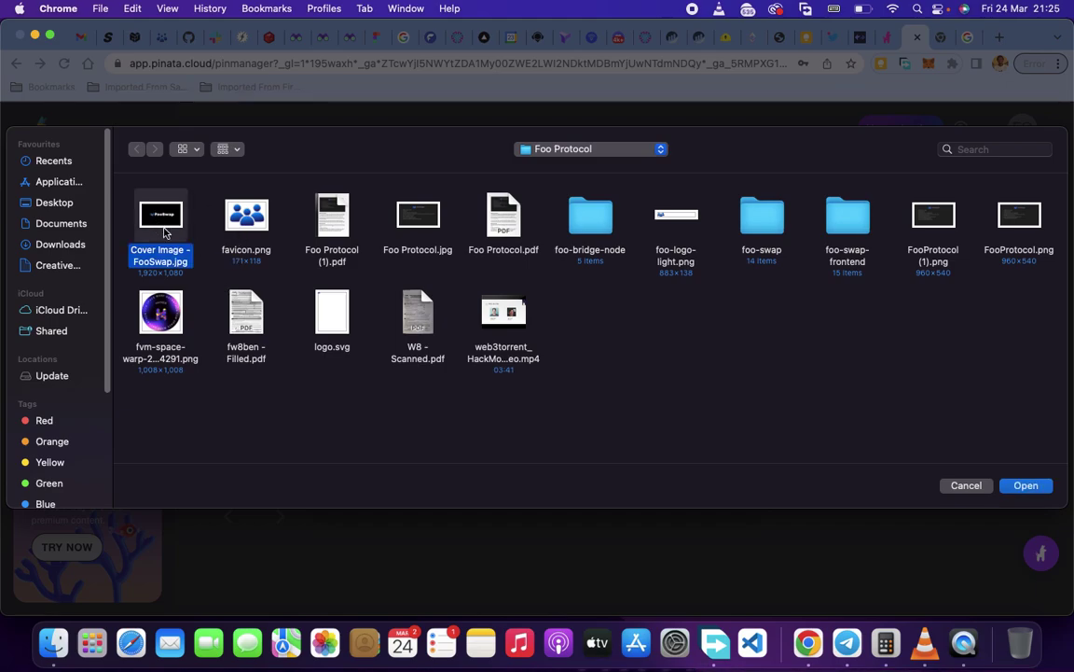
click(1026, 486)
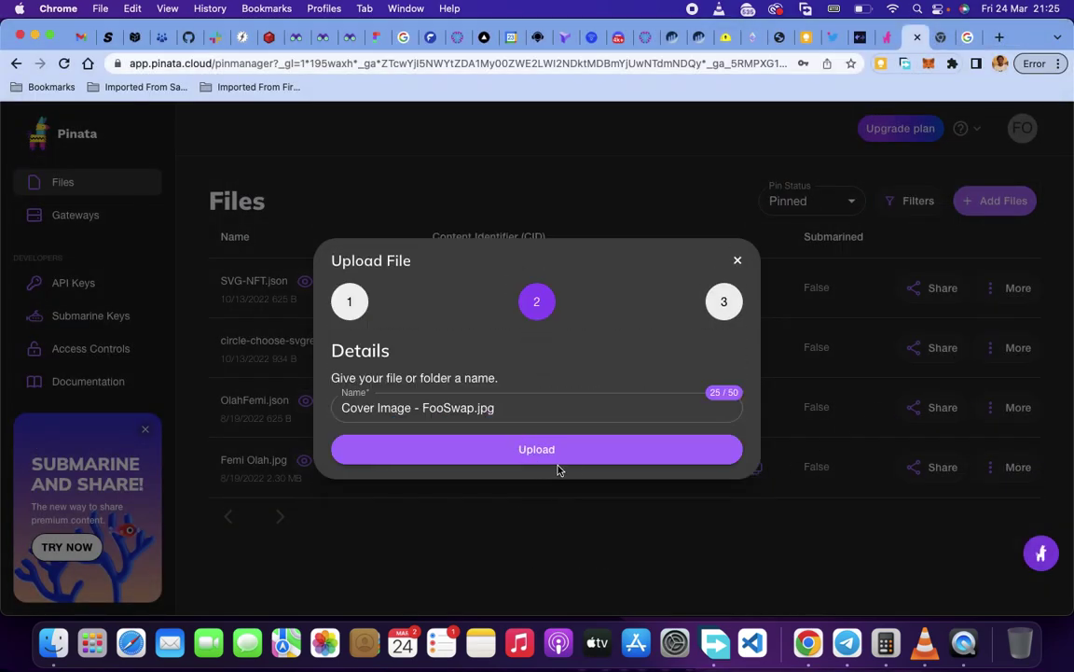
click(580, 461)
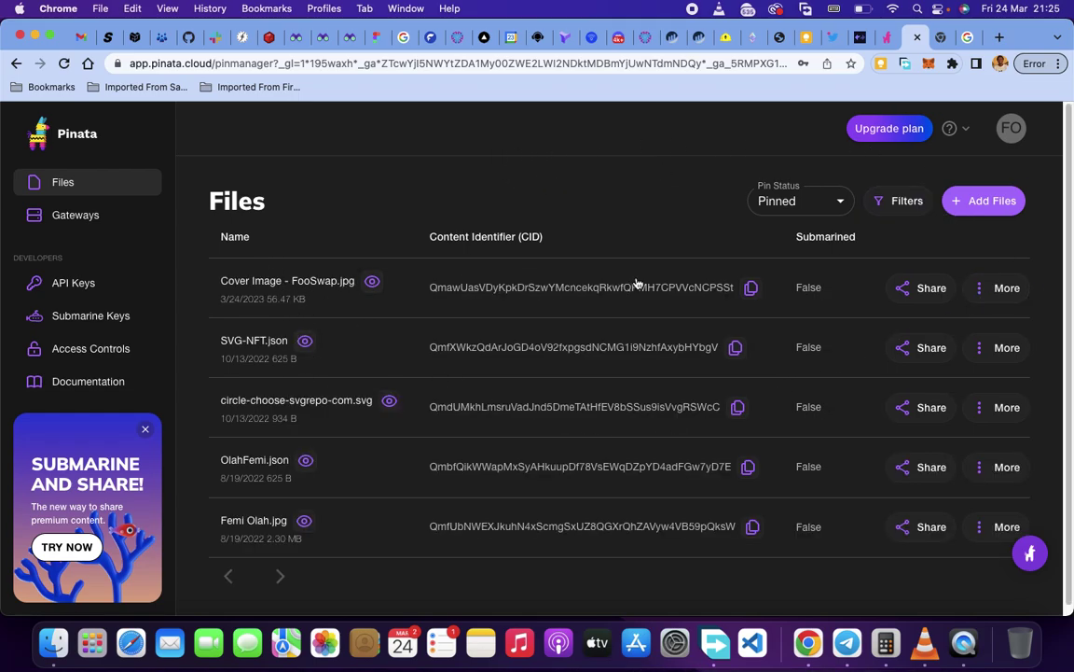
Step: Copy the content identifier (CID) of the uploaded Cover Image - FooSwap.jpg file
click(982, 293)
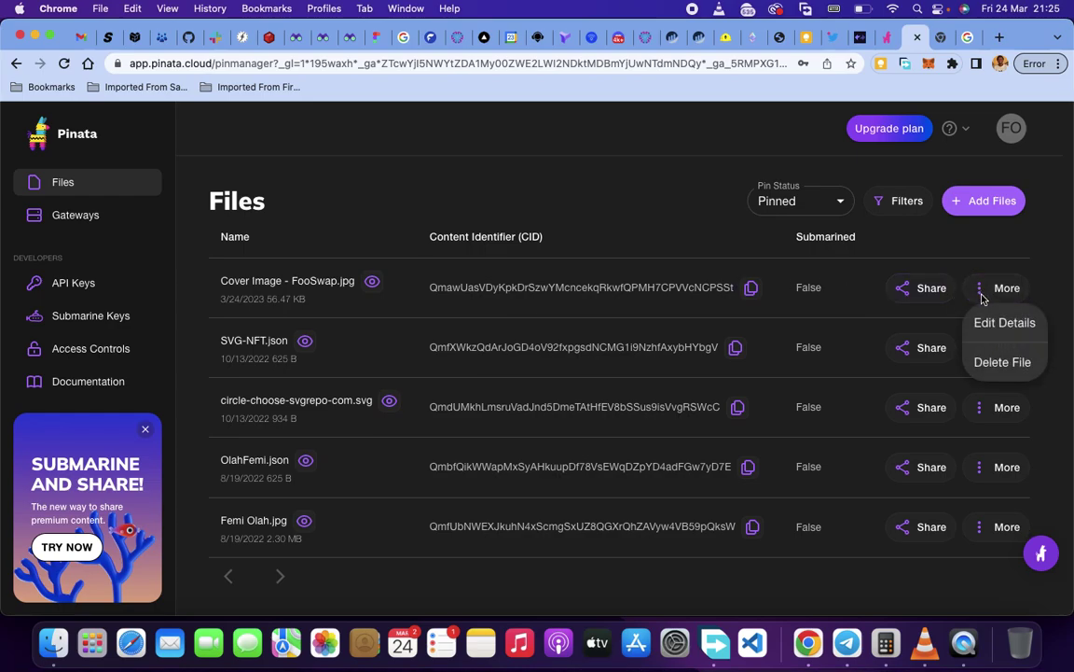
click(881, 270)
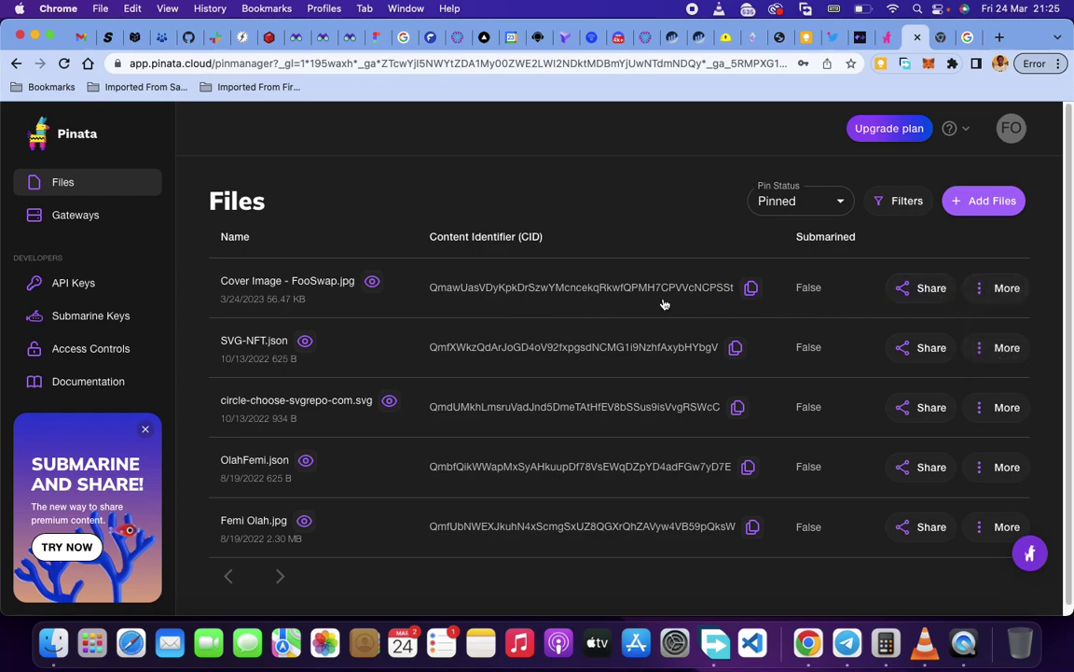
click(752, 289)
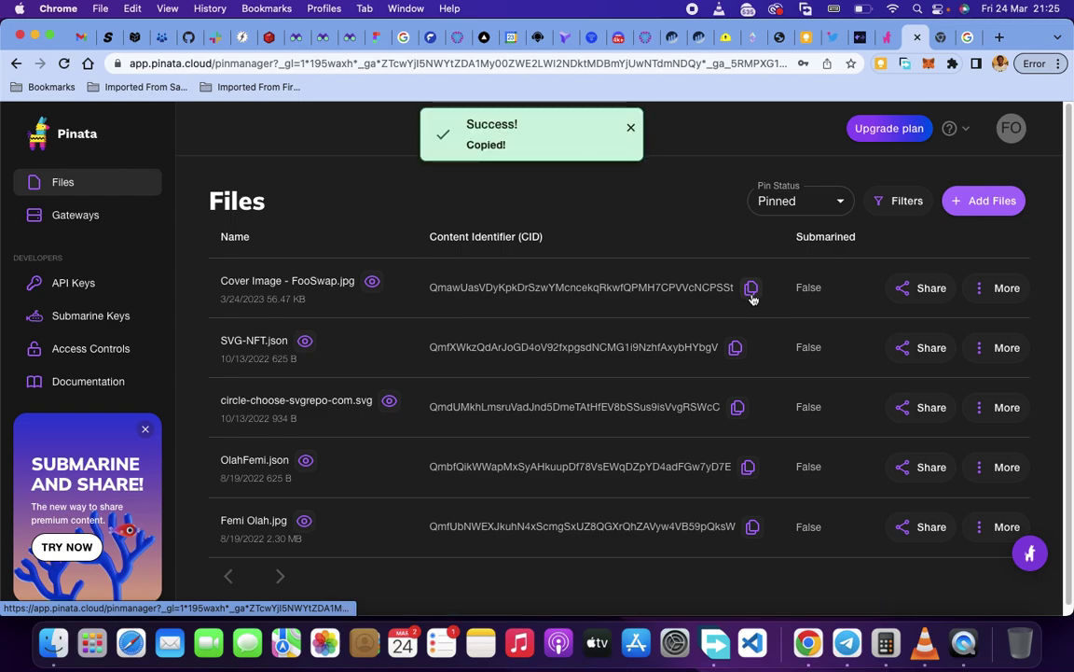
Step: Check the thread's minting instructions on Twitter and paste the copied CID as the content address in zkSync Lite's NFT mint form
click(833, 37)
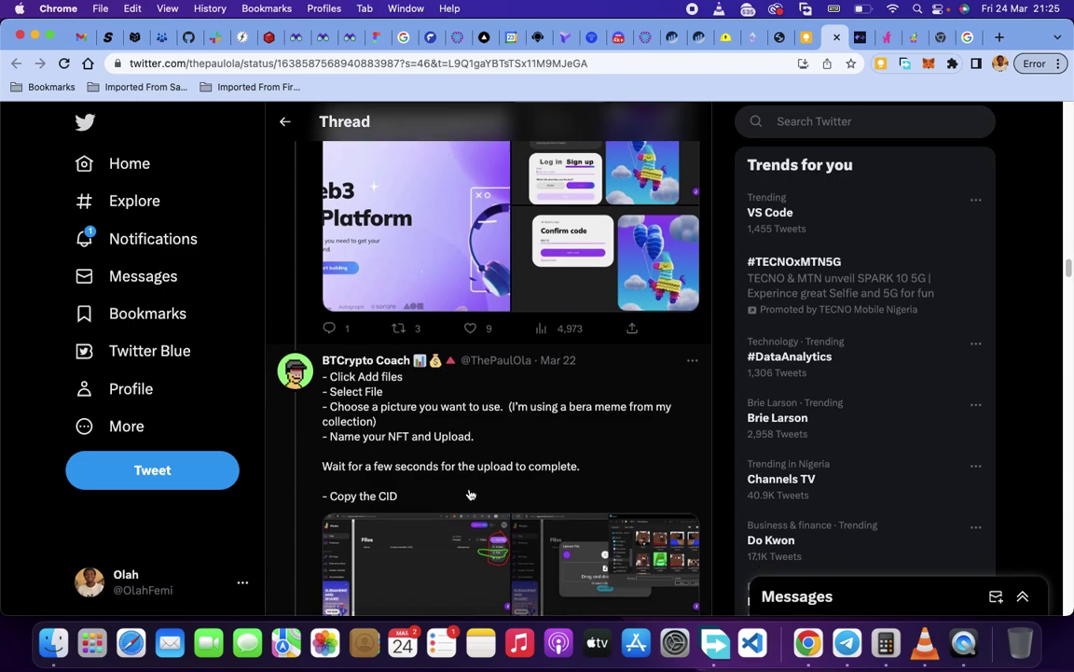
scroll(468, 494, down, 7)
scroll(470, 495, up, 4)
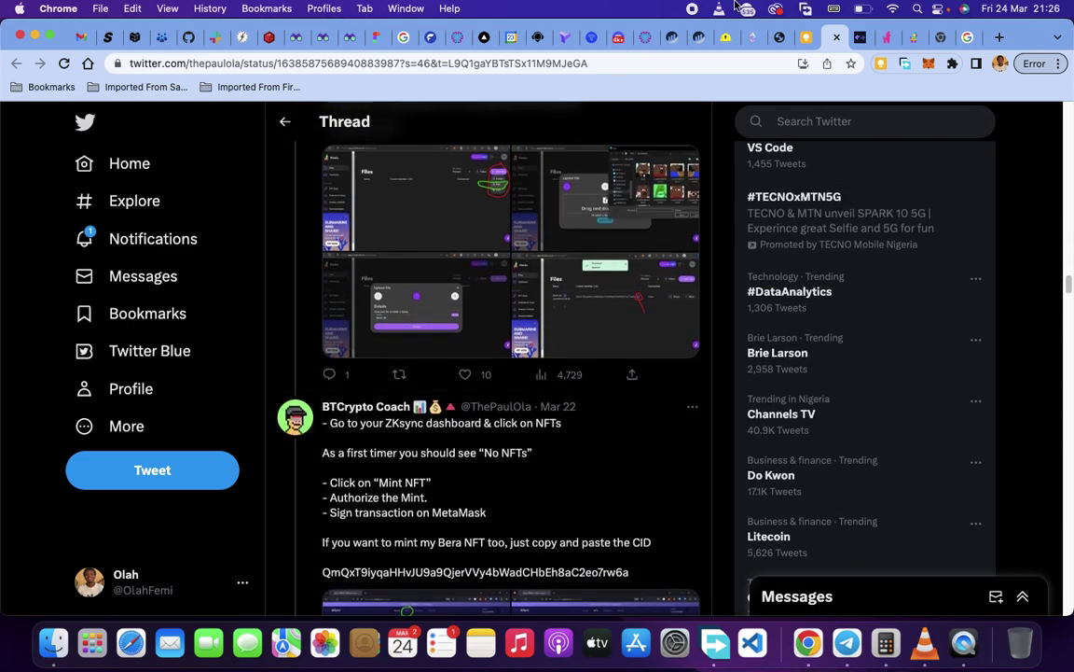
click(868, 41)
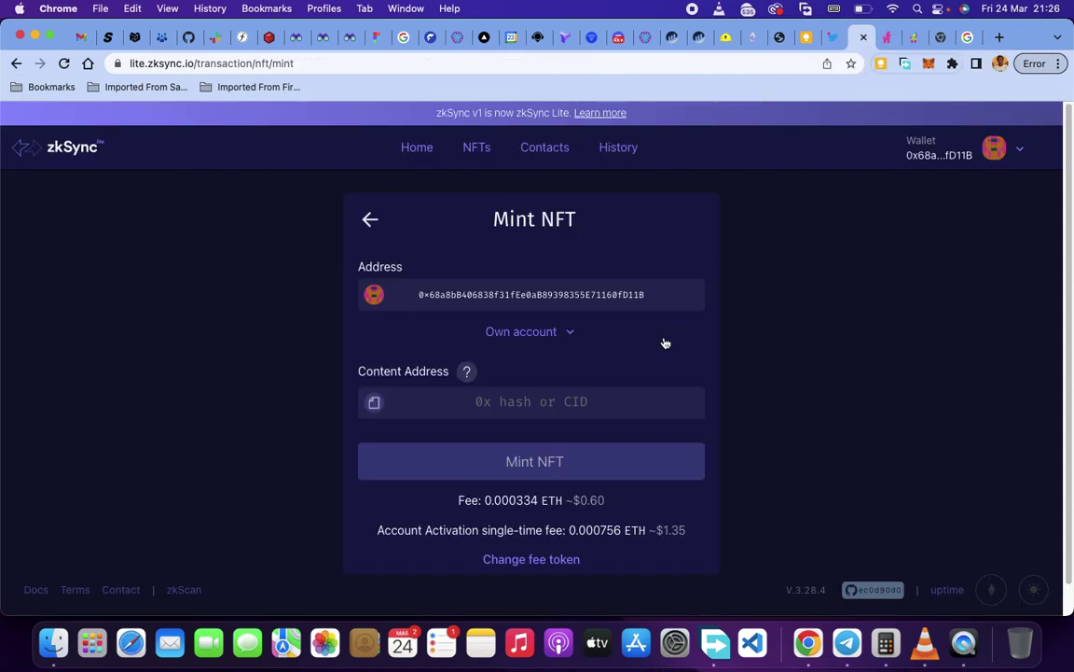
right_click(558, 402)
click(581, 503)
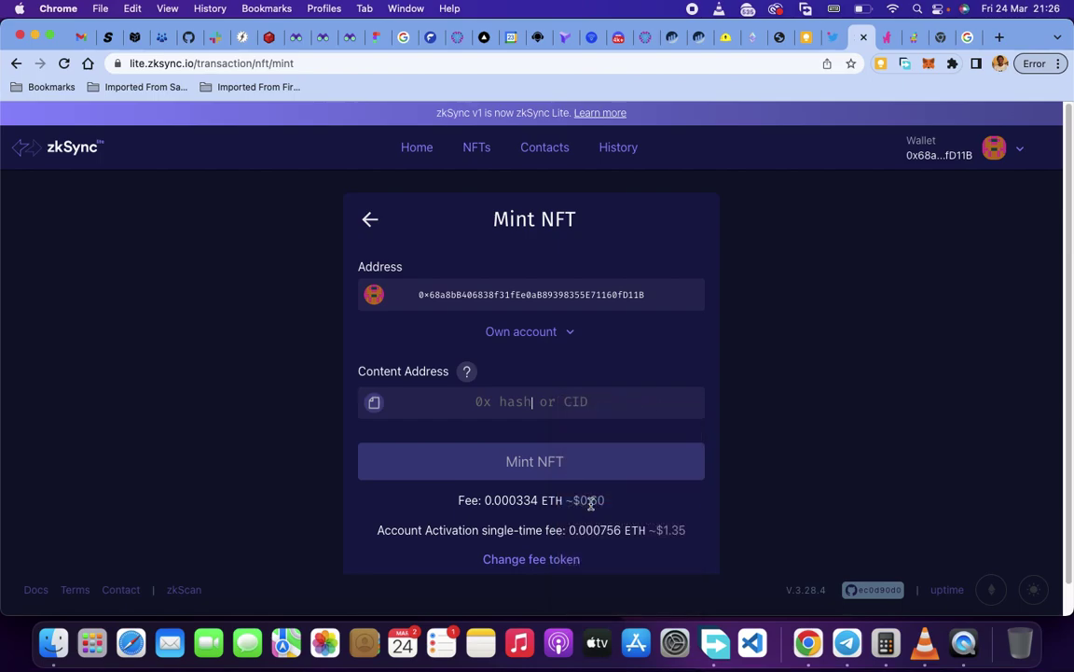
Step: Mint the NFT to the own account, sign the request in MetaMask, and close the transaction summary
click(556, 464)
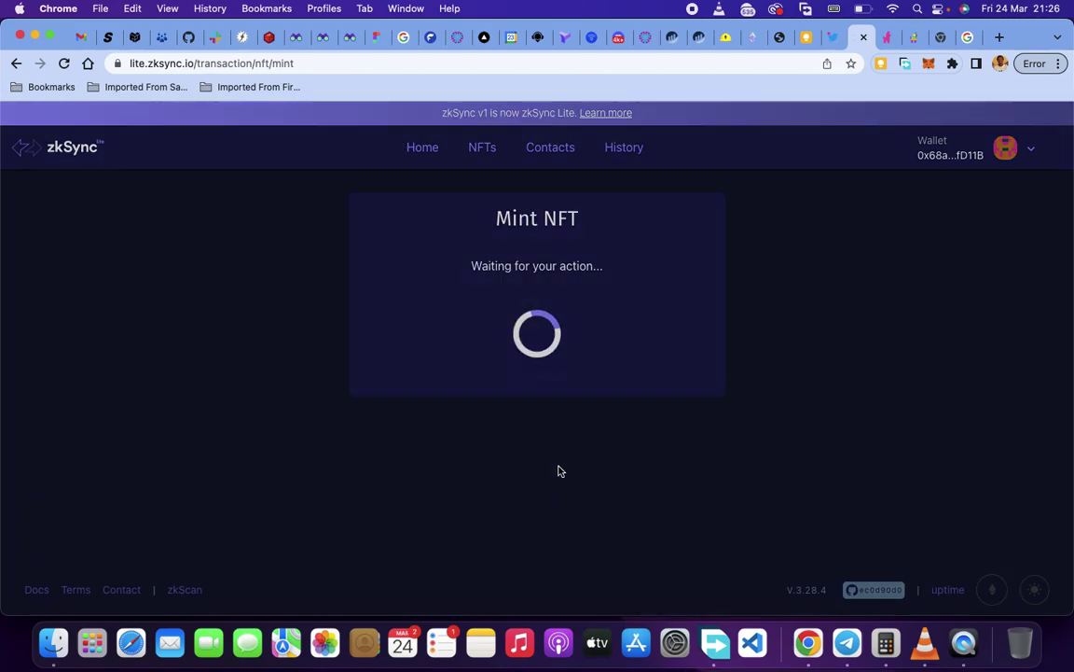
click(549, 471)
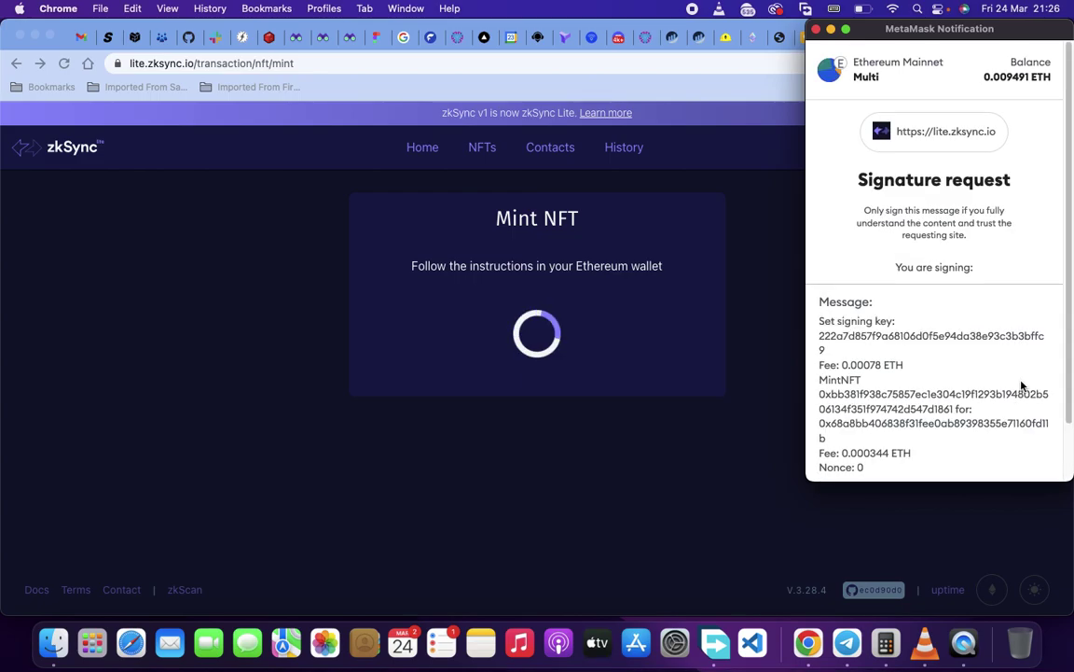
scroll(992, 378, down, 3)
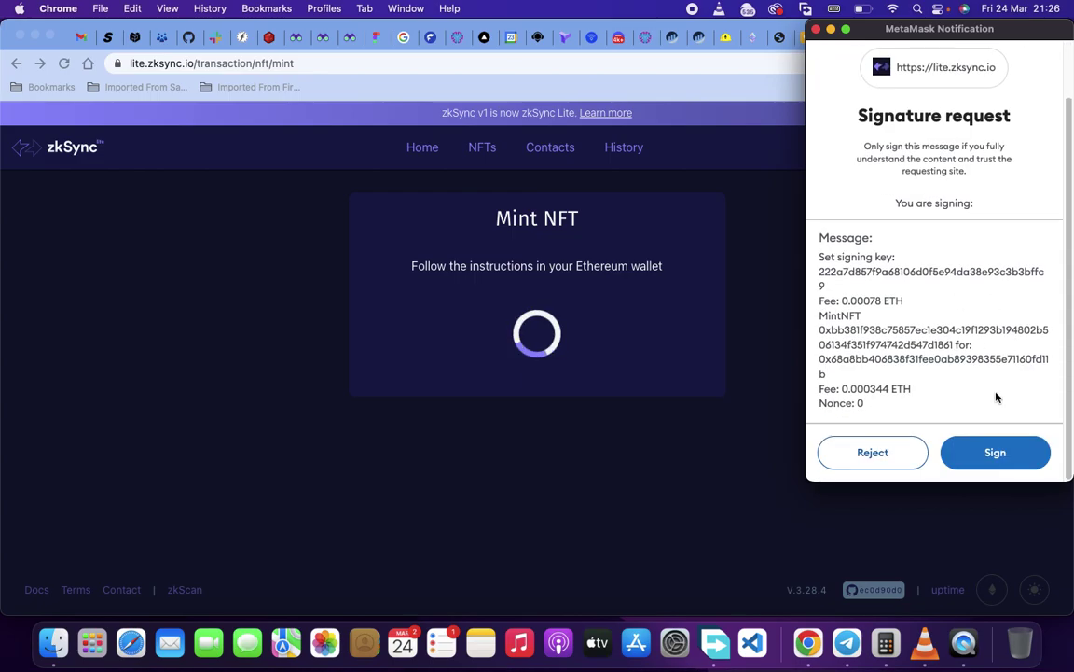
click(991, 451)
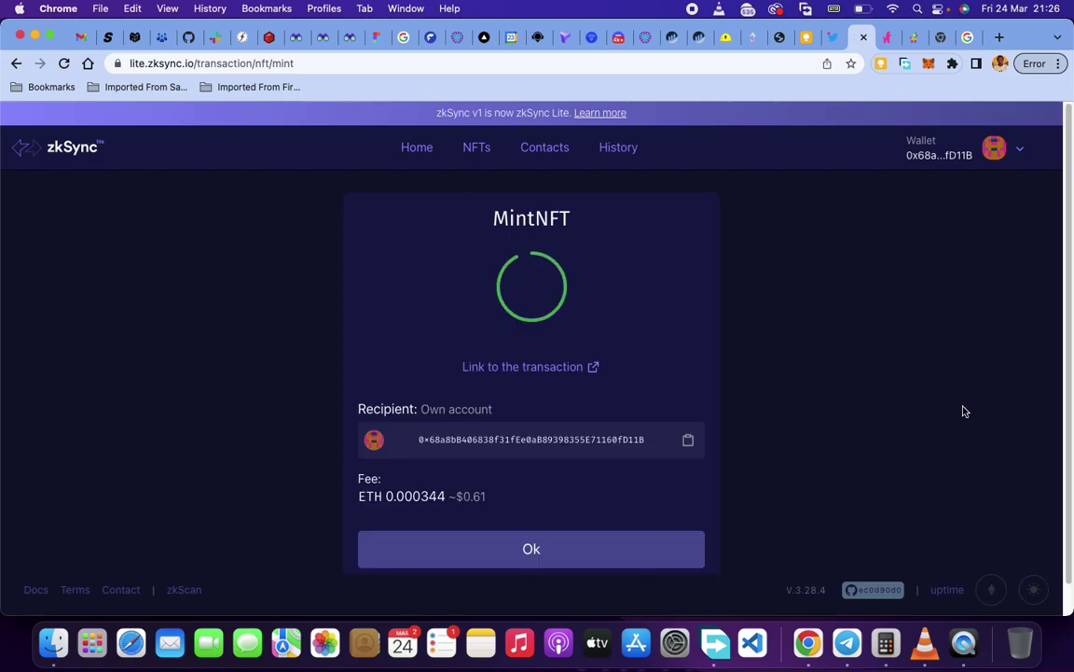
click(552, 548)
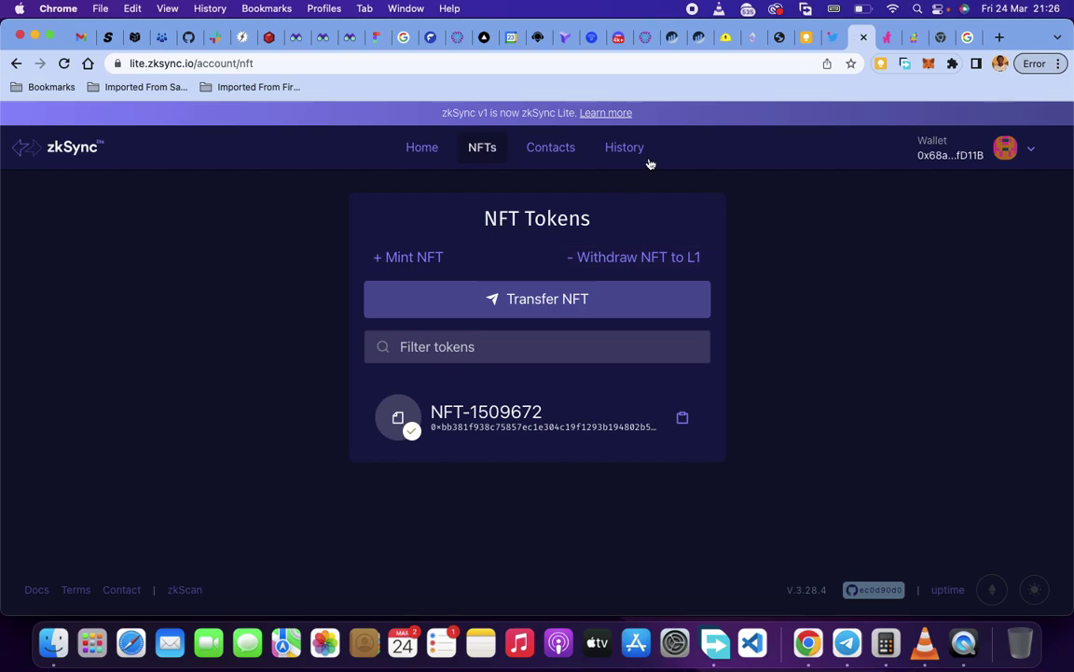
Step: Switch to the ZigZag exchange on zkSync Lite and connect the MetaMask wallet, signing the zkSync account access request
click(429, 153)
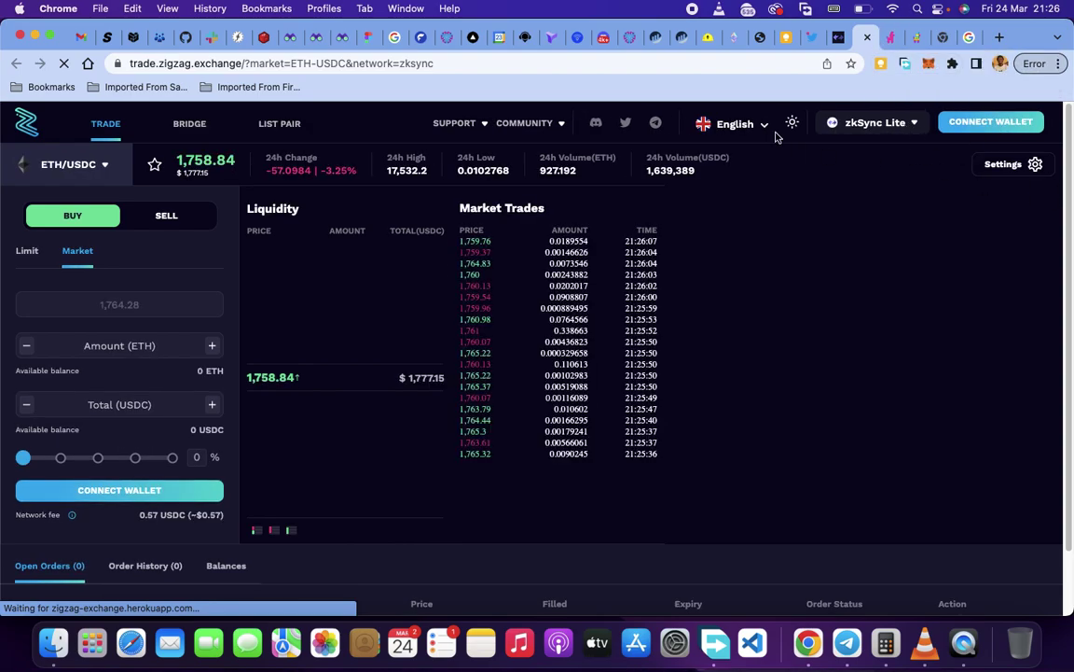
click(990, 123)
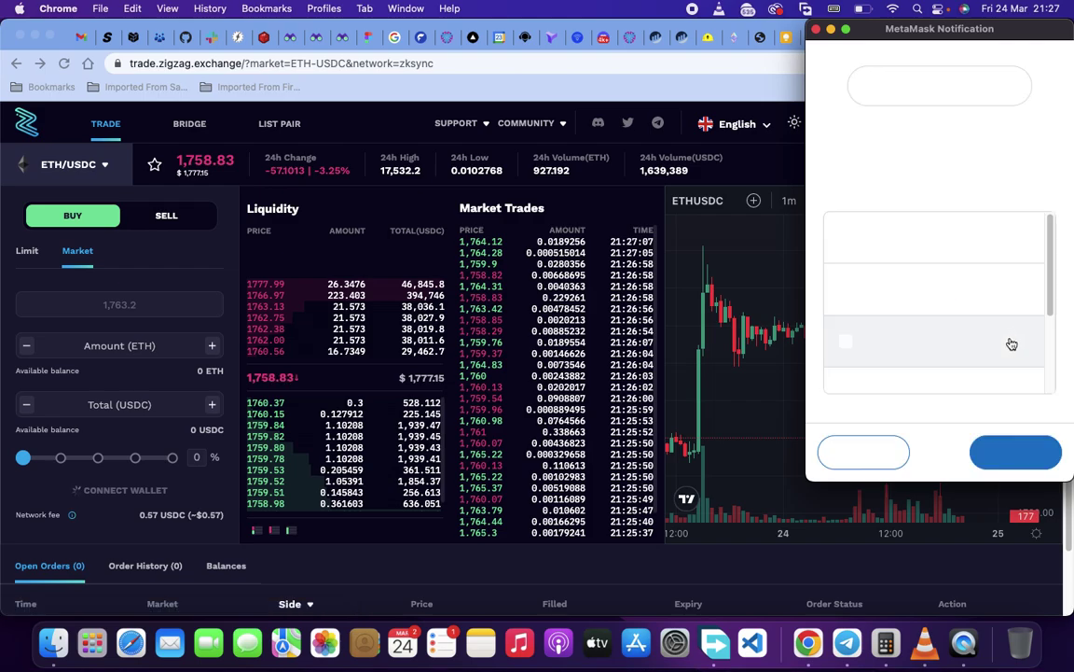
click(1016, 451)
click(1022, 451)
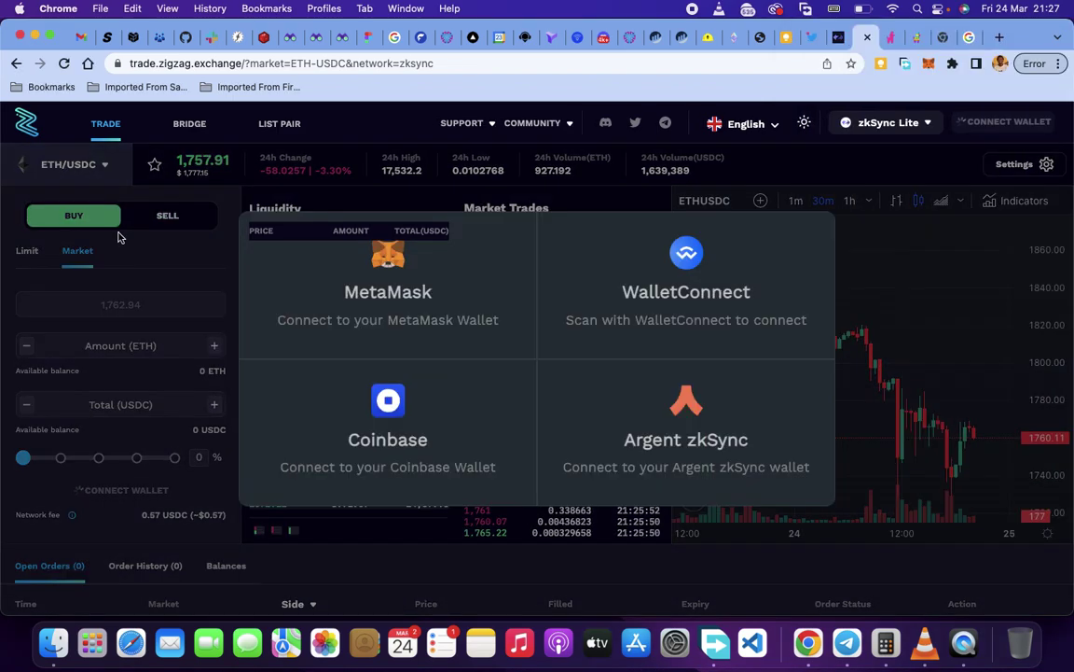
click(367, 280)
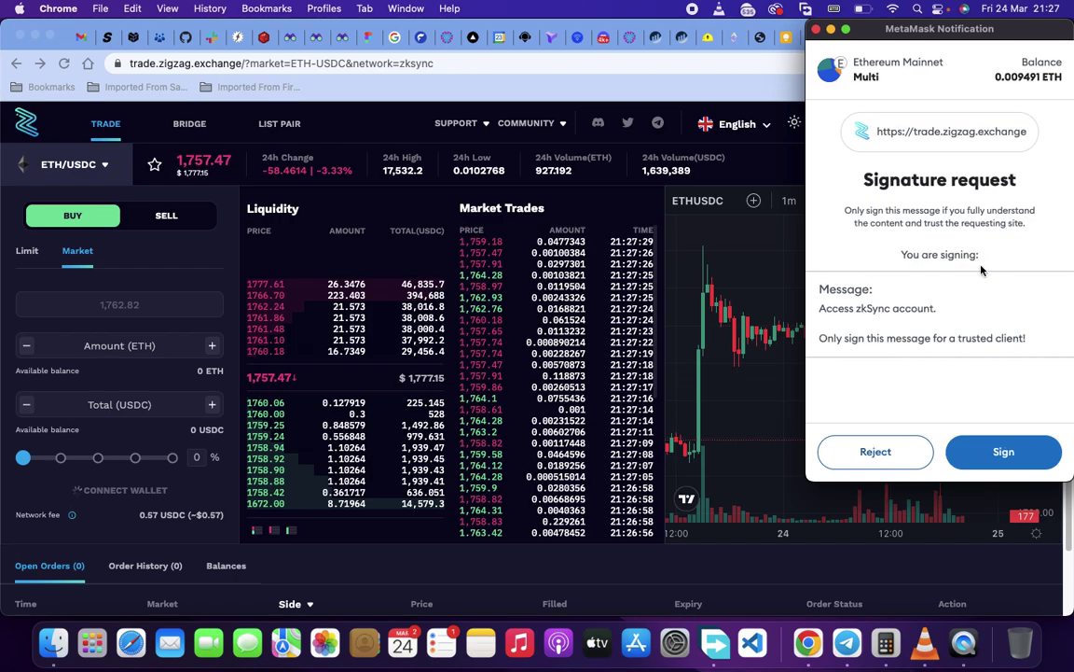
click(1005, 449)
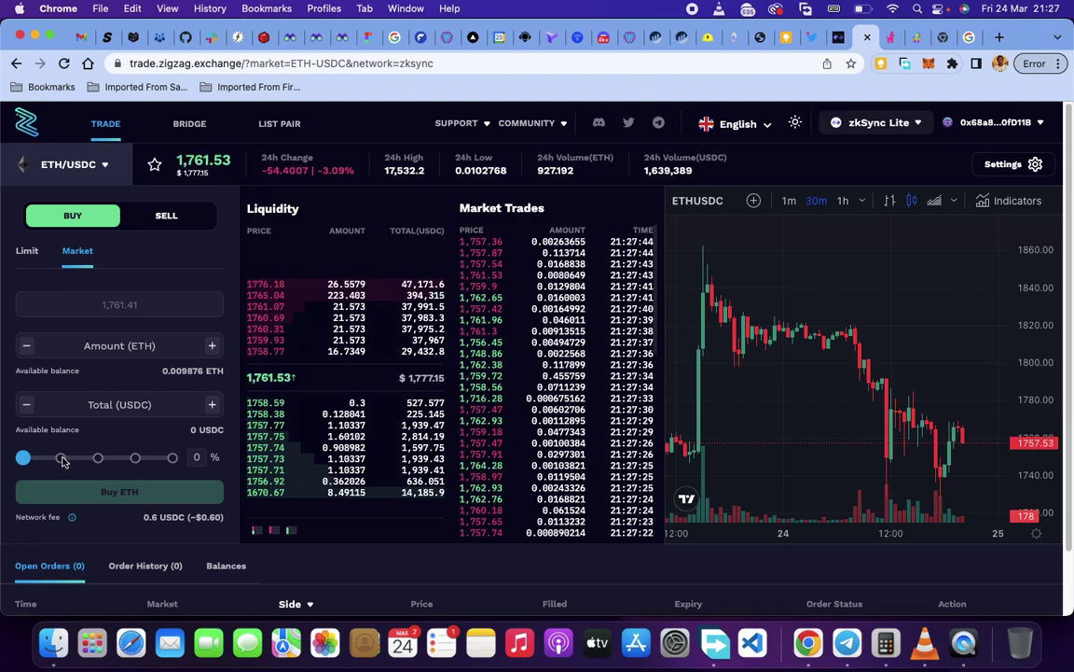
click(90, 173)
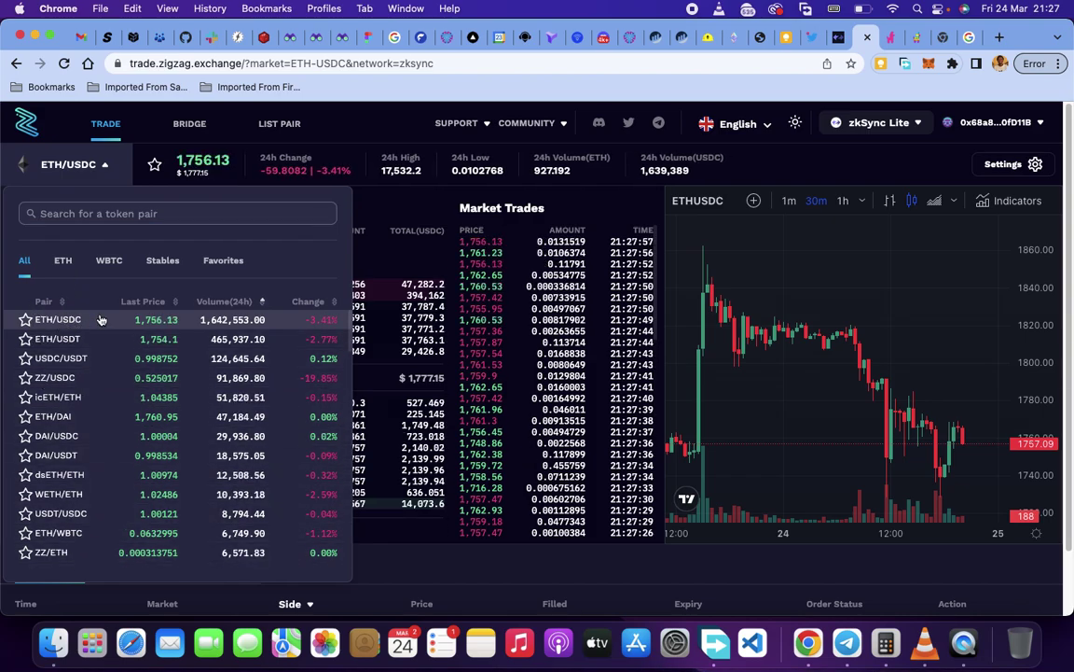
click(74, 164)
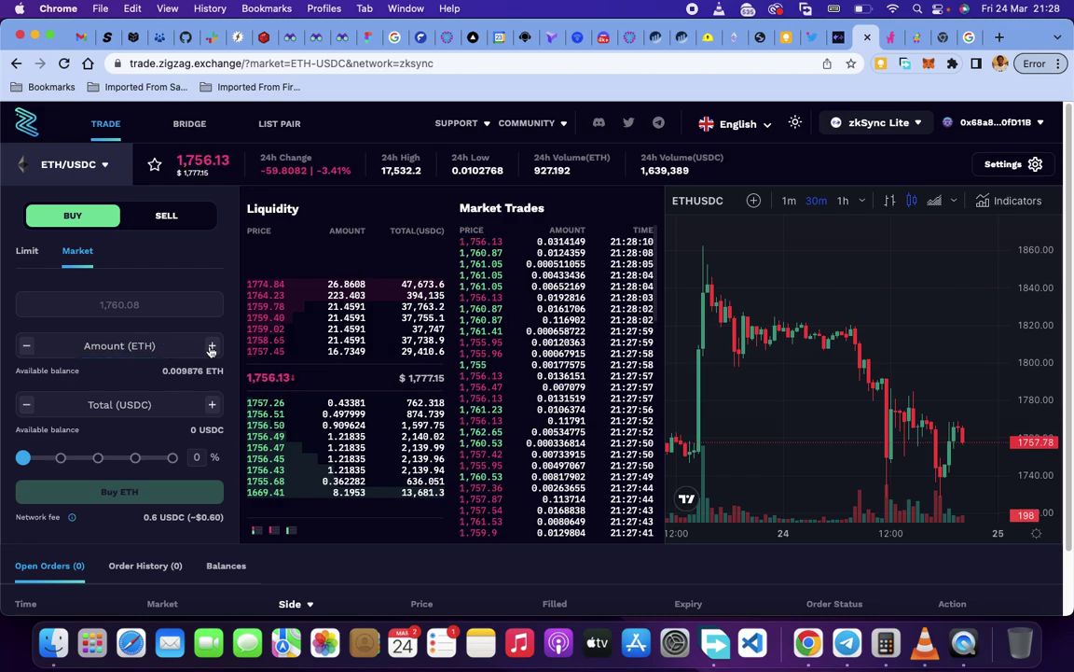
click(168, 346)
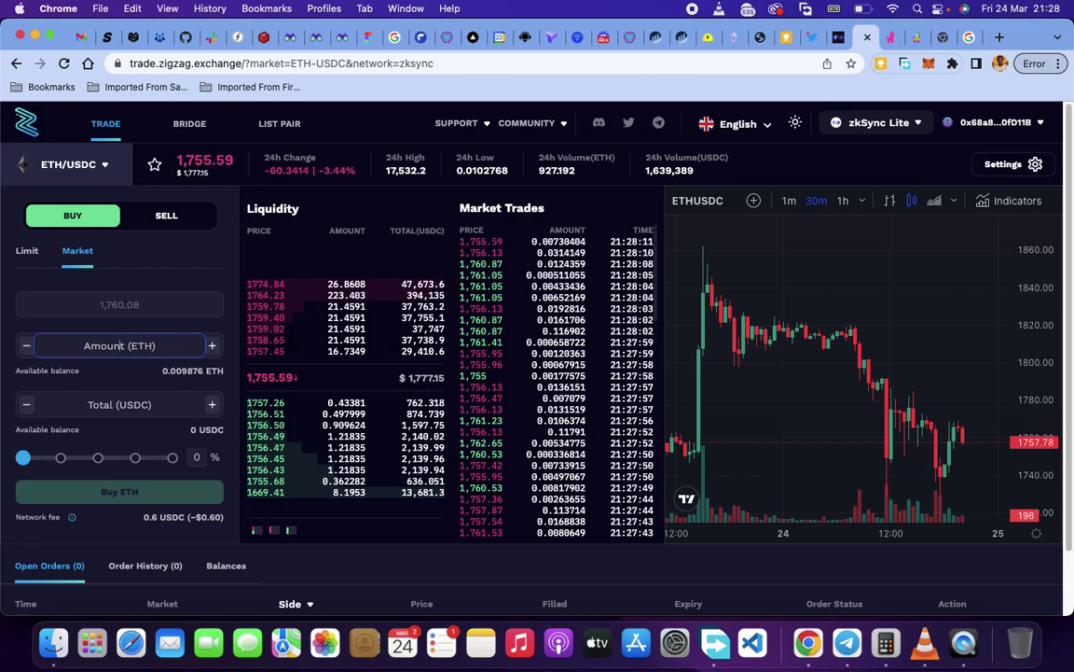
text(0.00)
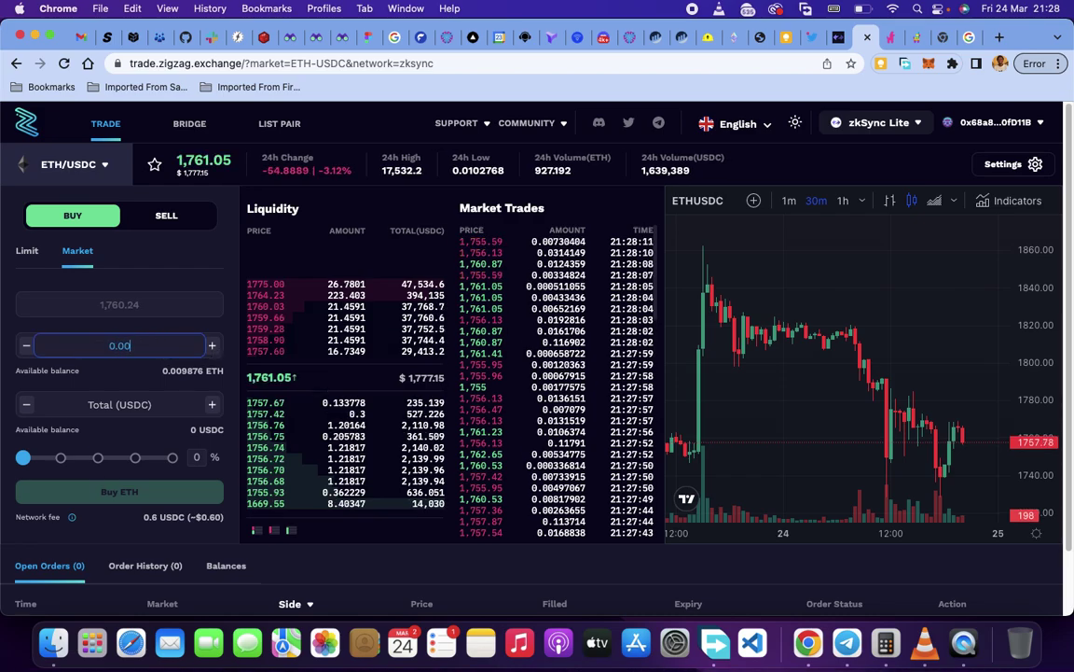
text(4)
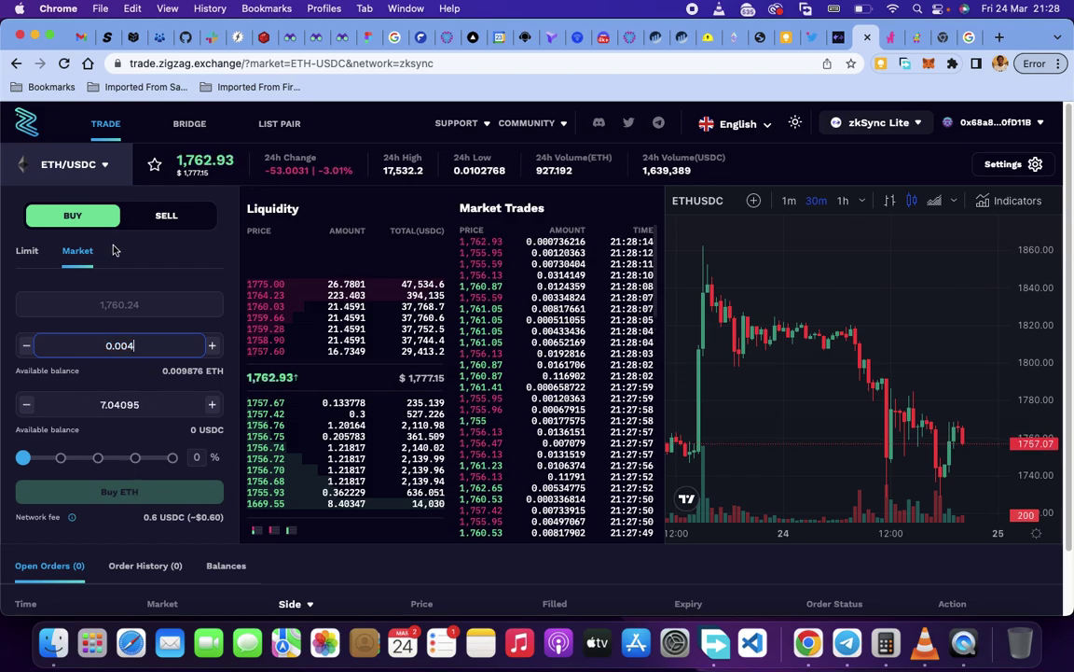
click(87, 174)
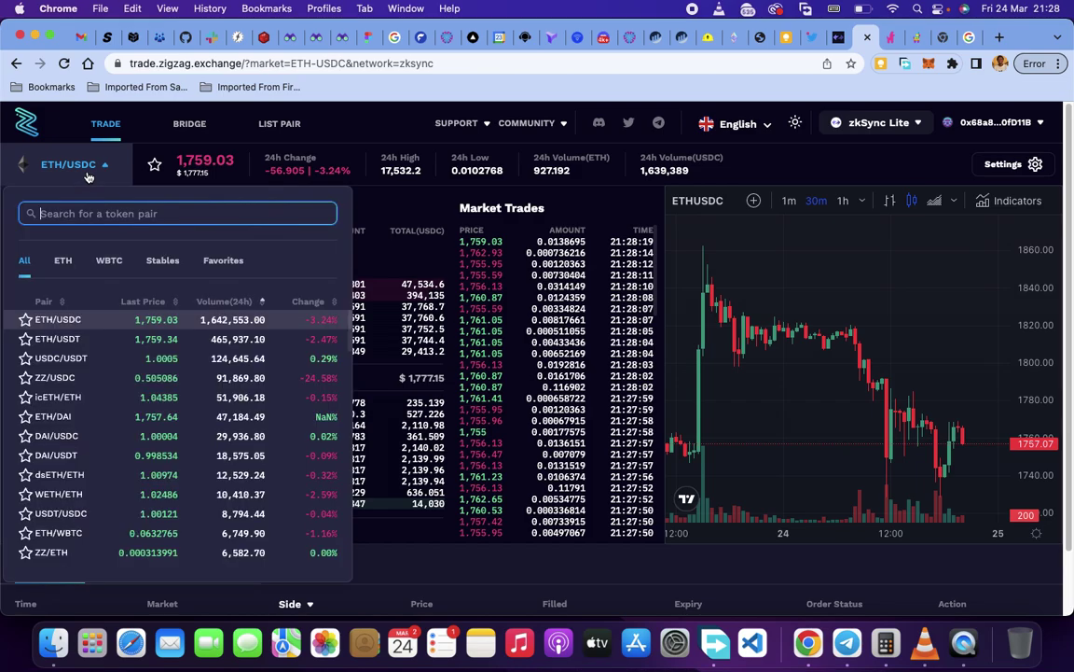
click(103, 169)
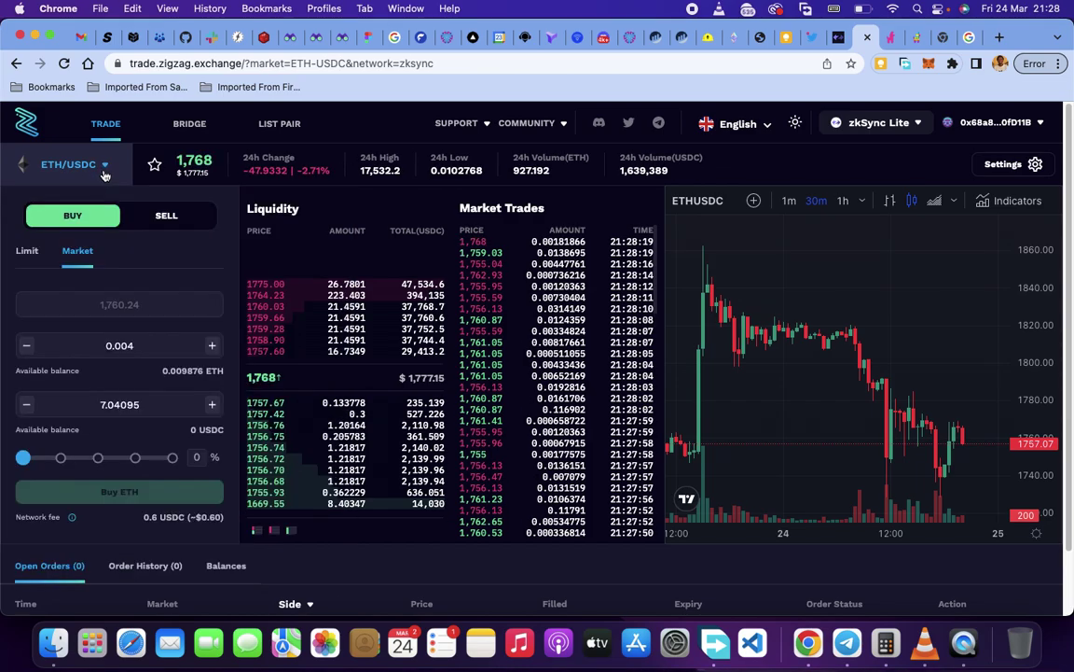
Step: Set up a market order selling 23% of the available ETH for USDC
click(157, 222)
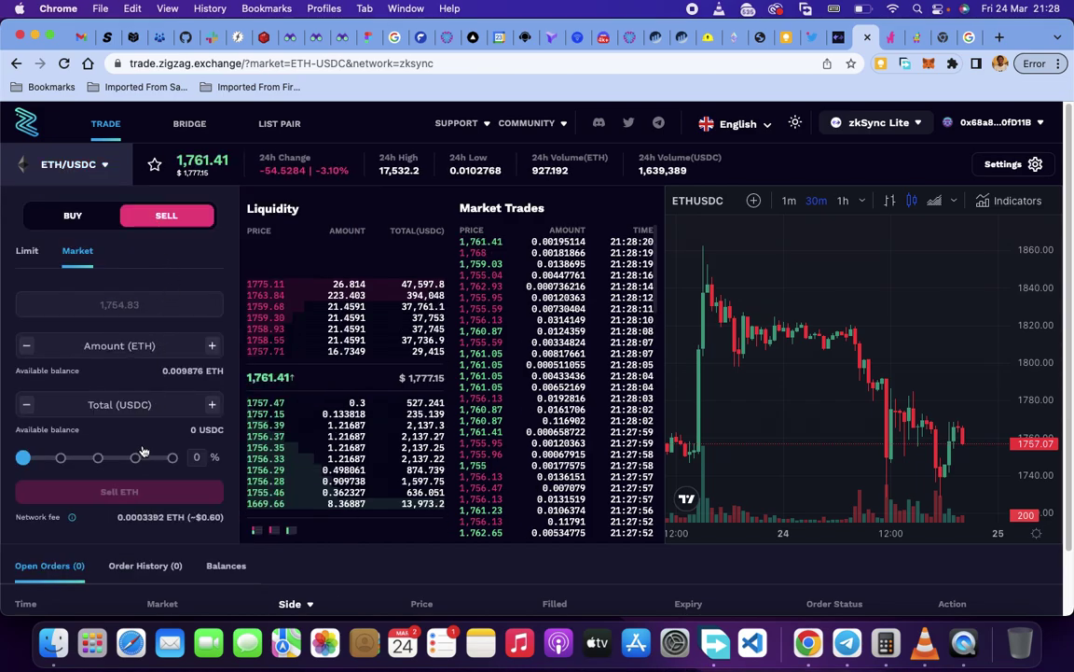
click(62, 458)
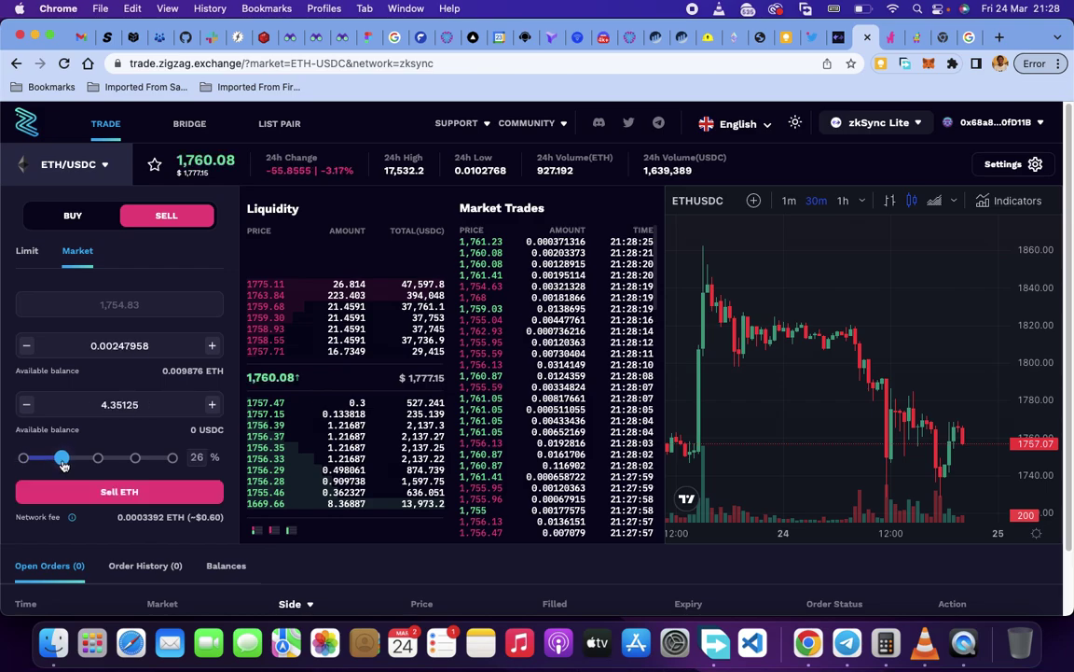
mouse_move(62, 460)
mouse_down()
mouse_move(51, 463)
mouse_move(63, 465)
mouse_up()
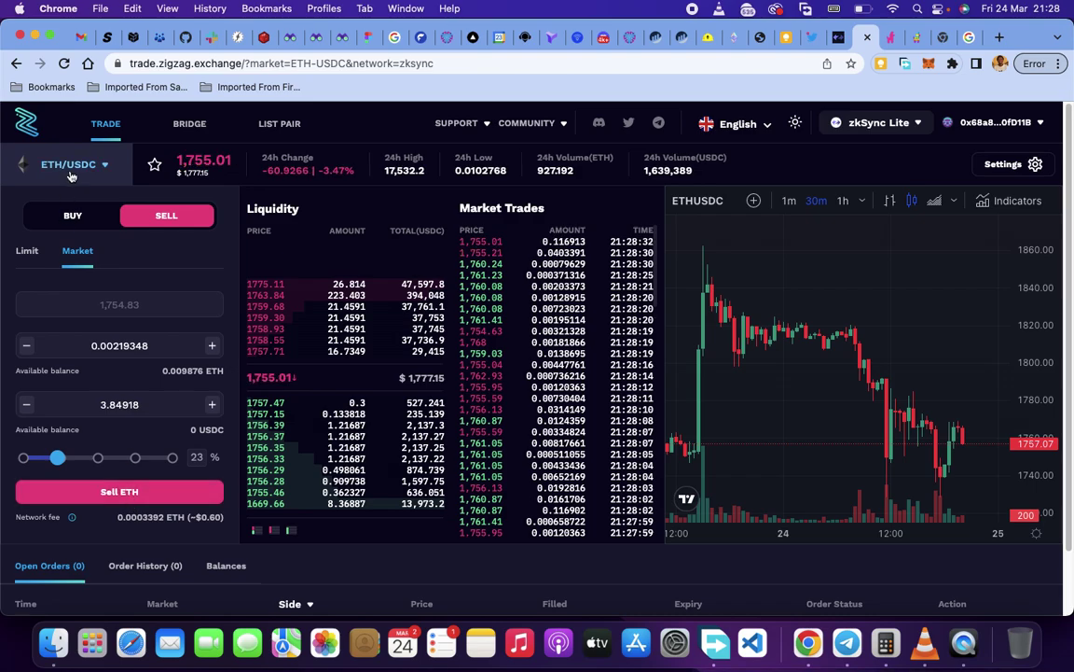
Step: Submit the ETH market sell order, sign it in MetaMask, dismiss the pending notice, and check the order's status
click(150, 493)
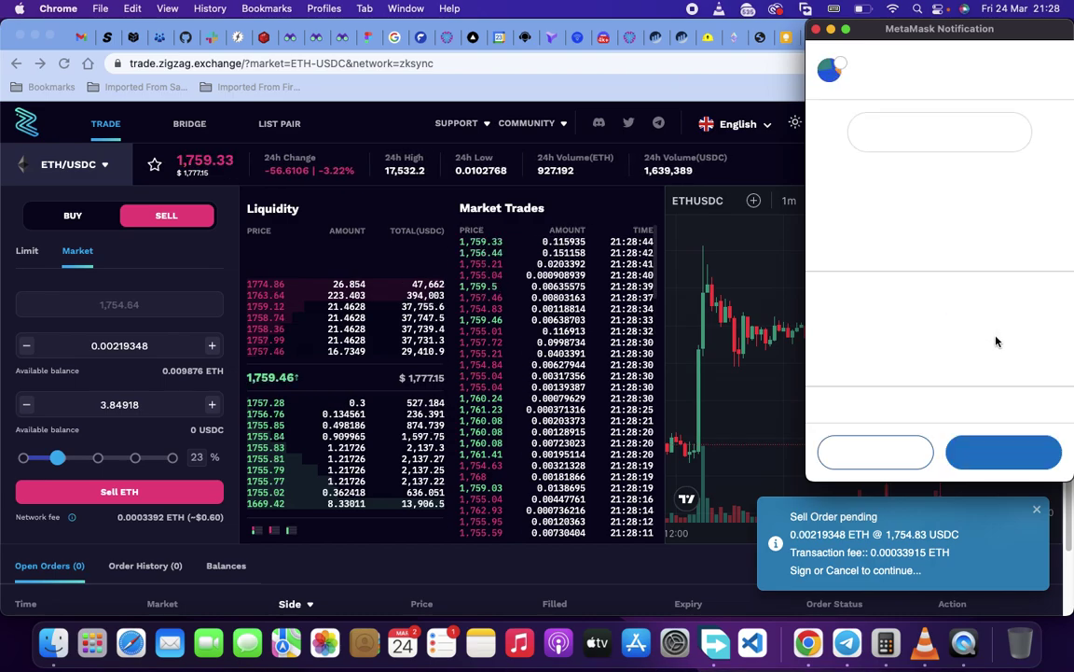
click(994, 457)
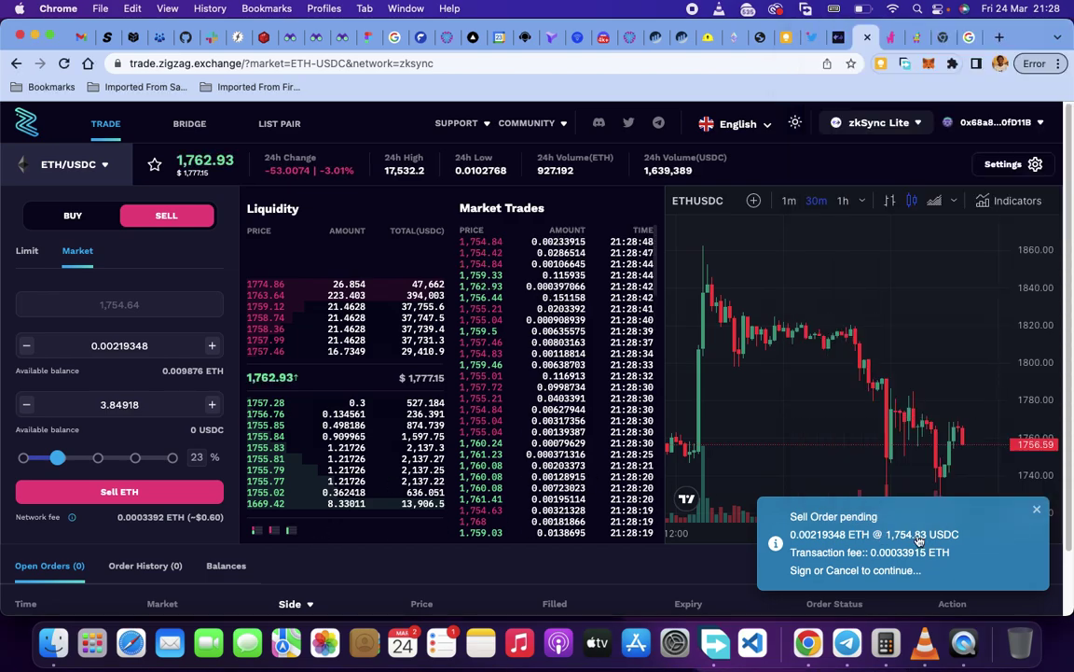
click(1036, 512)
scroll(540, 596, down, 3)
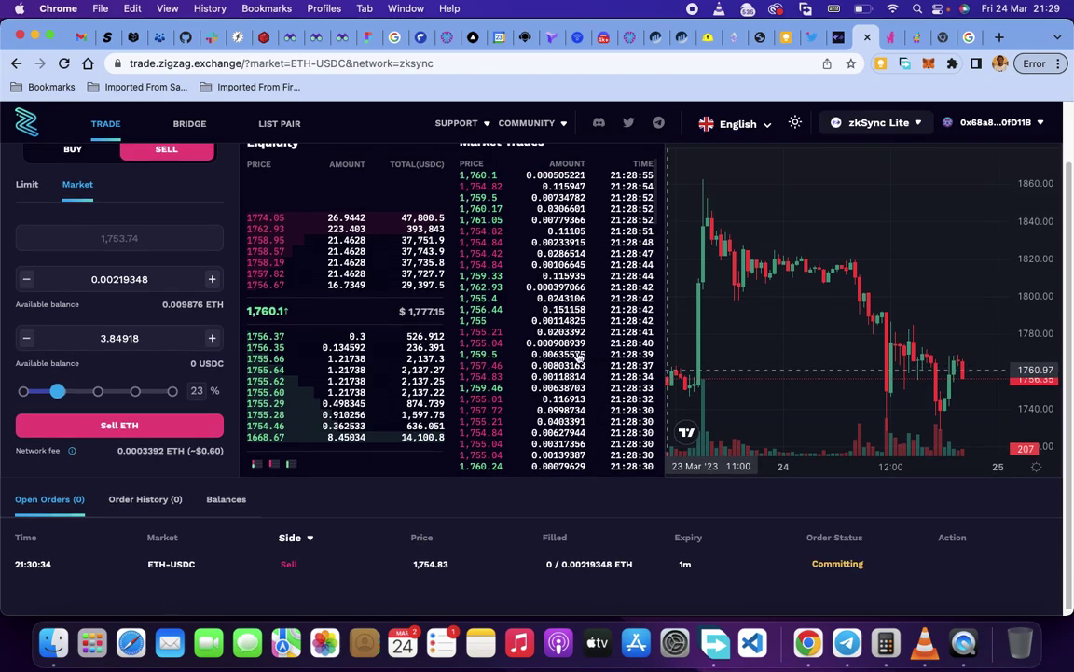
scroll(186, 266, up, 2)
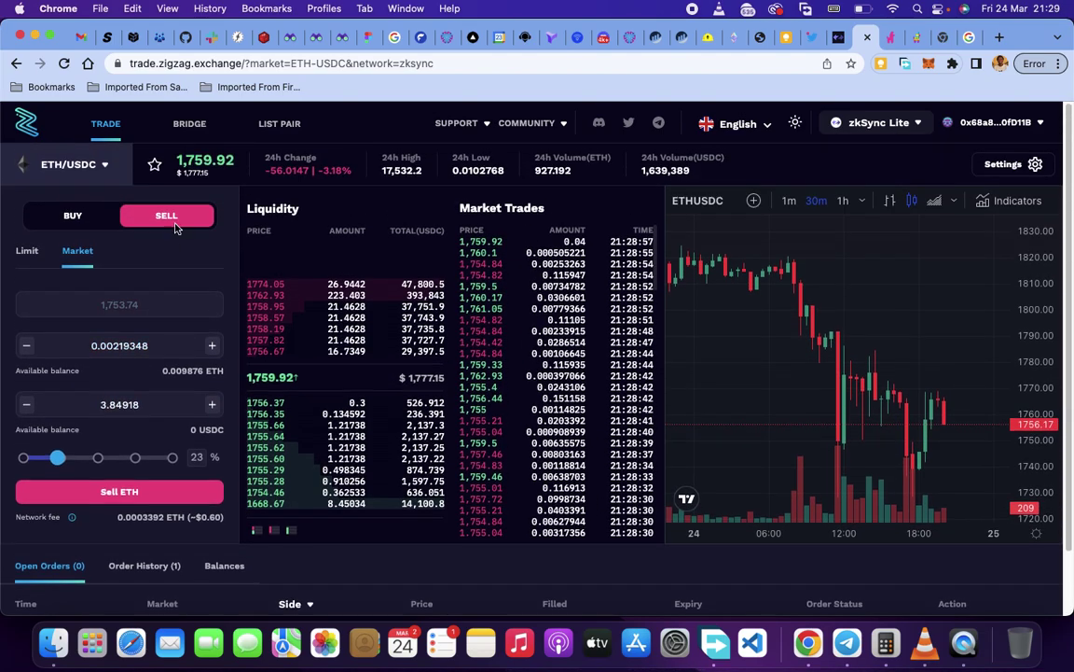
Step: Open ZigZag's bridge page and dismiss the sell order confirmation
click(186, 130)
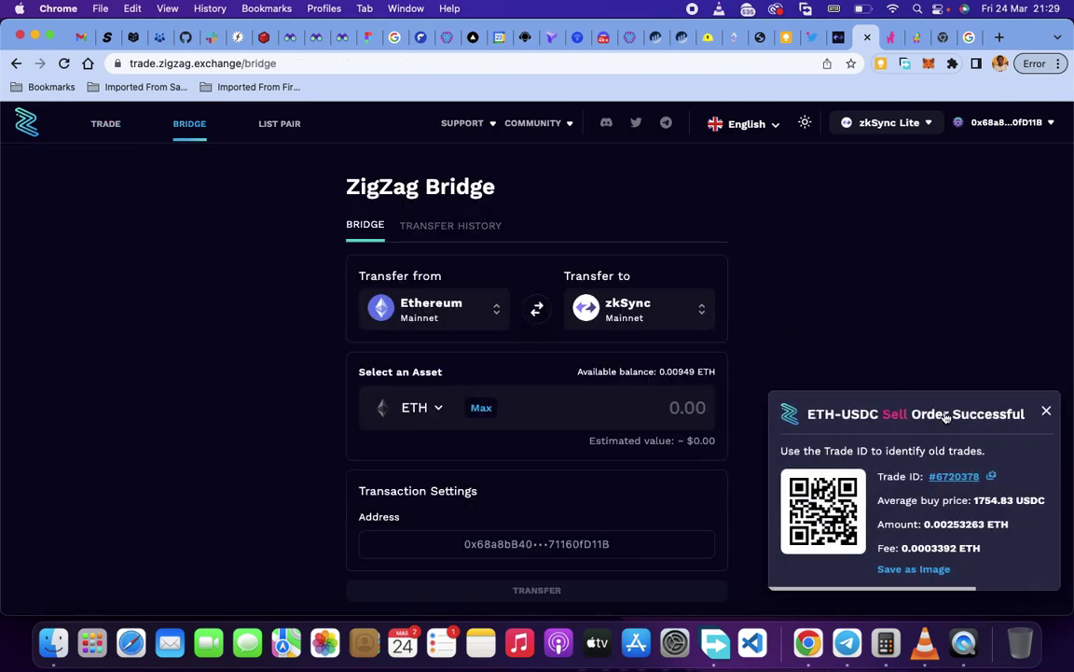
click(1047, 412)
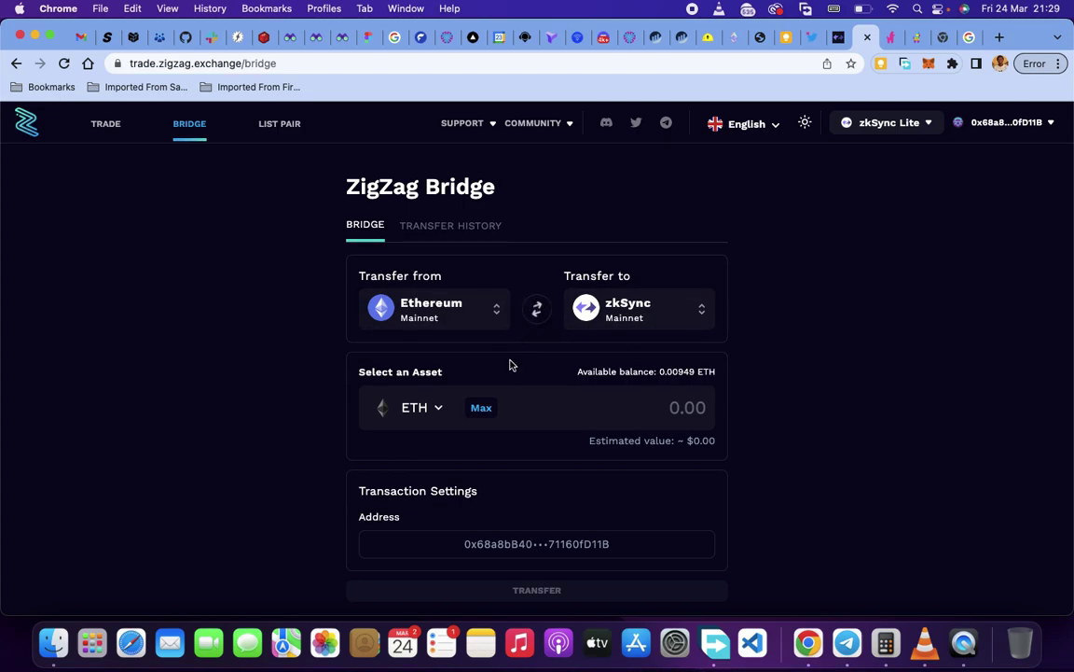
click(487, 409)
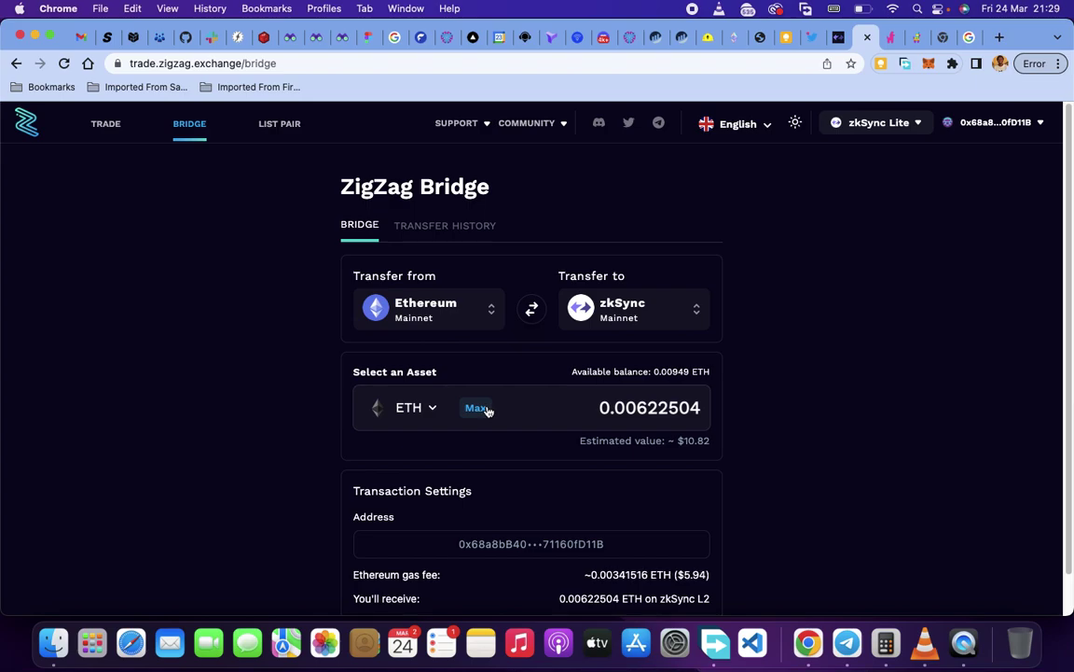
click(536, 318)
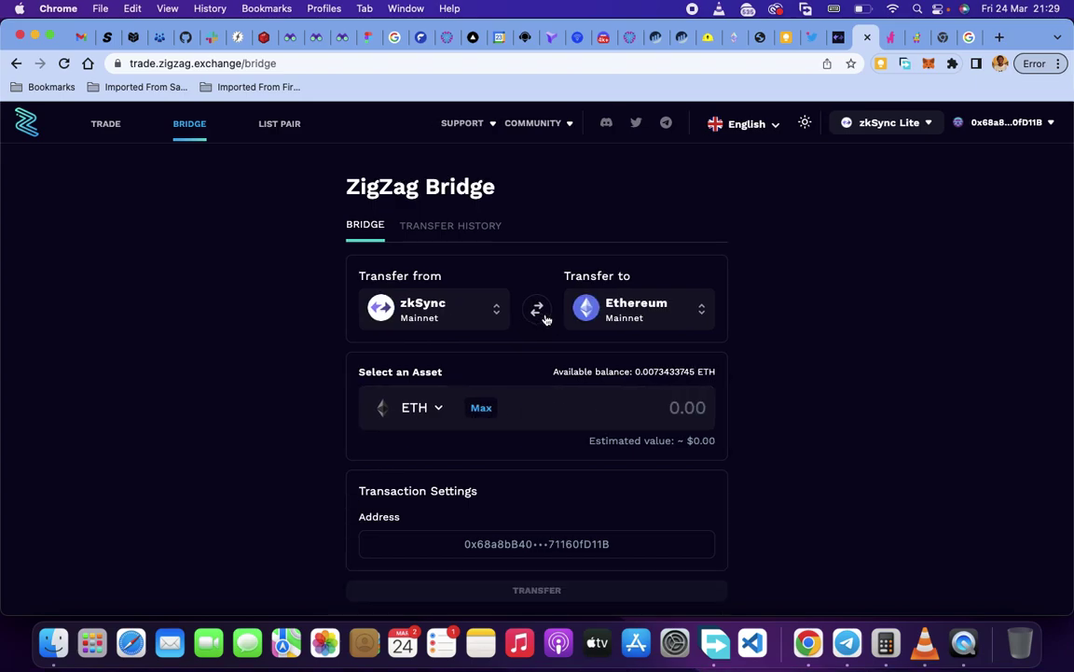
click(490, 412)
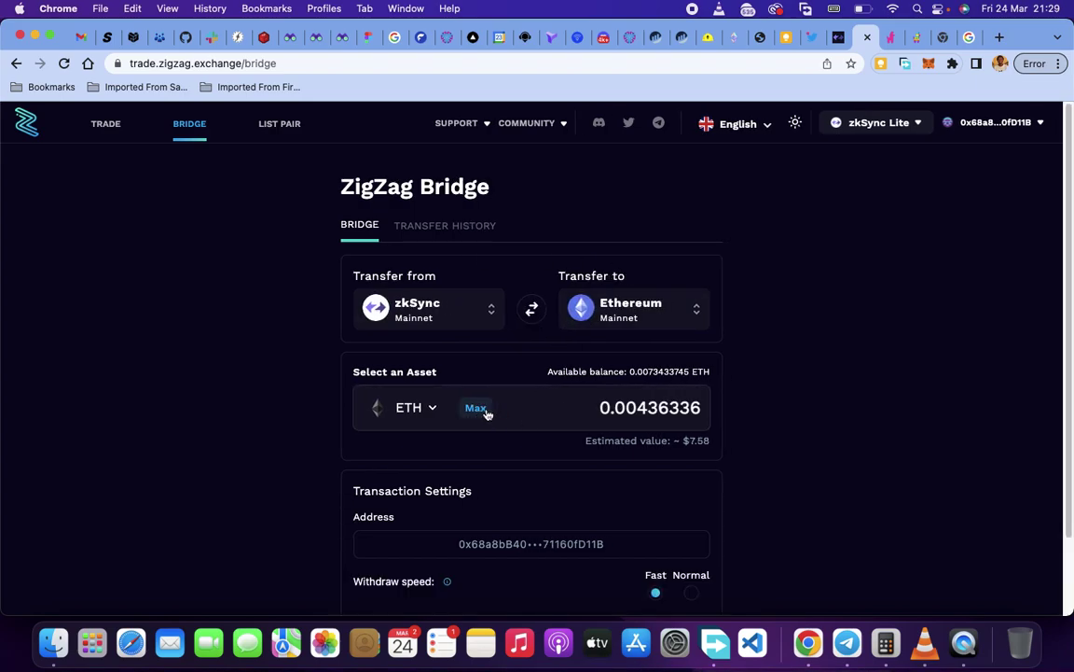
click(537, 310)
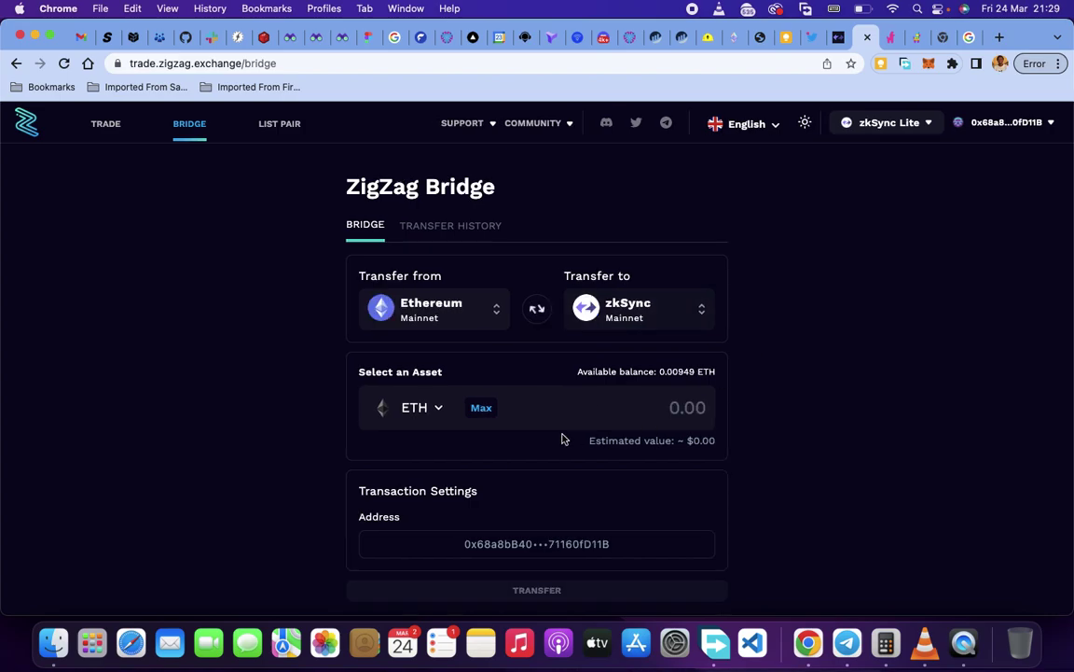
Step: Set the bridge amount from Ethereum to zkSync to 0.00207483 ETH, starting from the maximum available
click(485, 412)
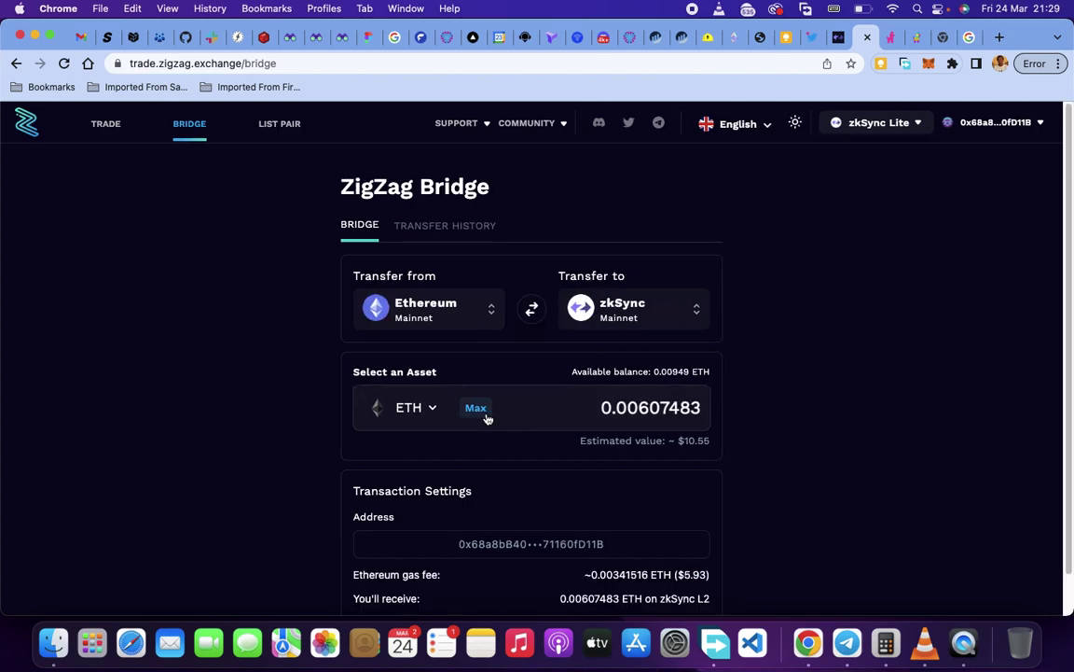
click(650, 408)
key(BackSpace)
text(2)
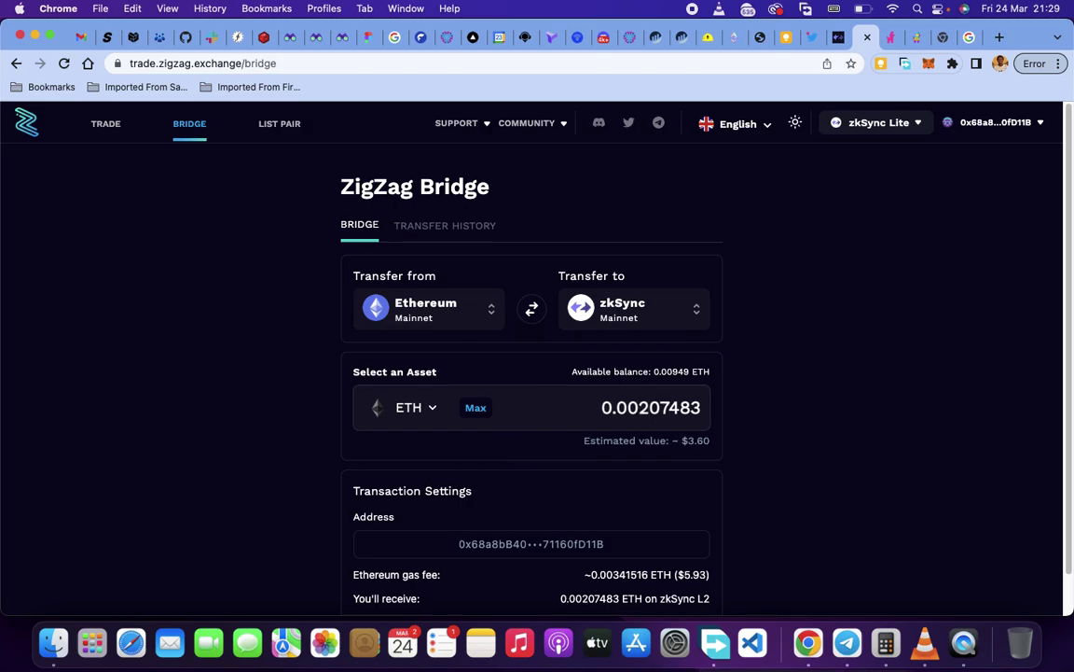
Step: Submit the bridge transfer to zkSync, confirm the deposit in MetaMask, and close the transaction notification
scroll(569, 495, down, 1)
click(539, 597)
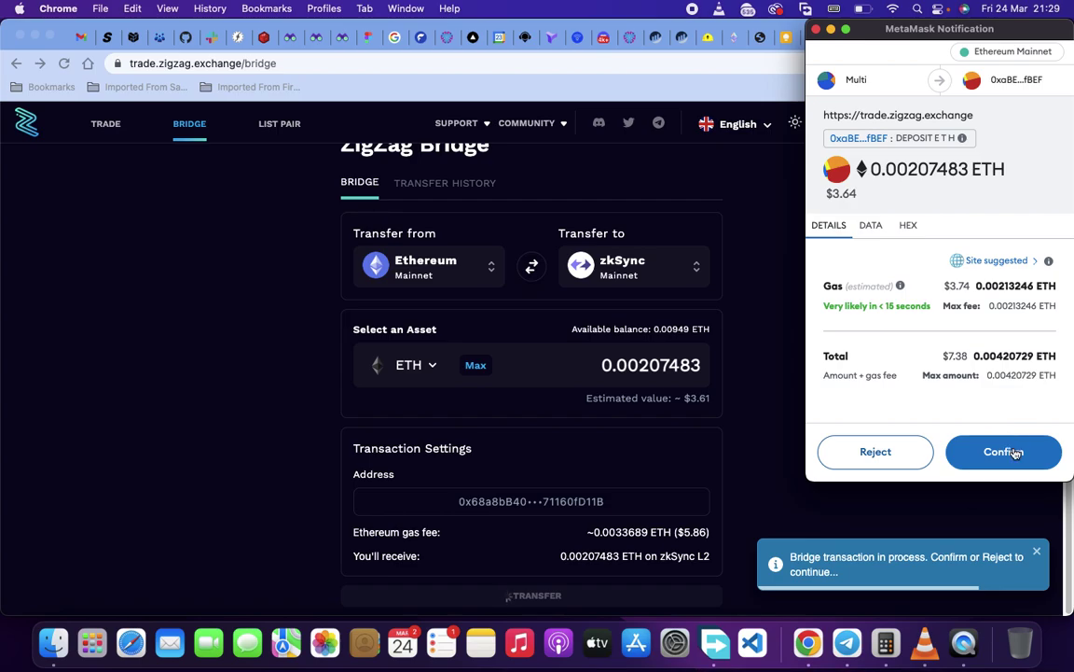
click(1015, 451)
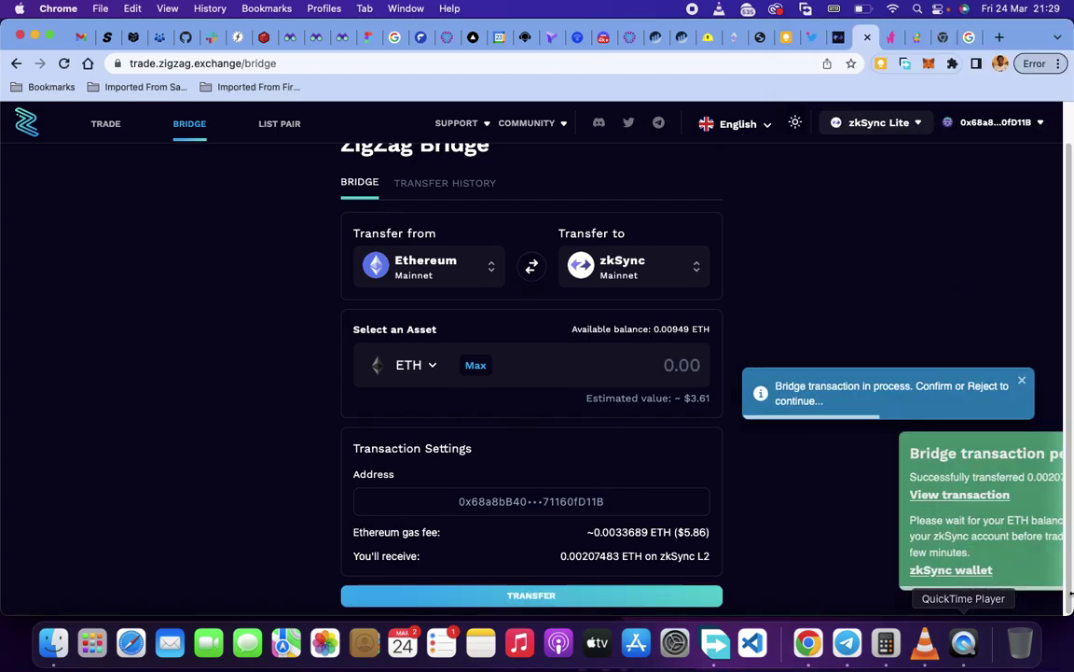
click(1037, 445)
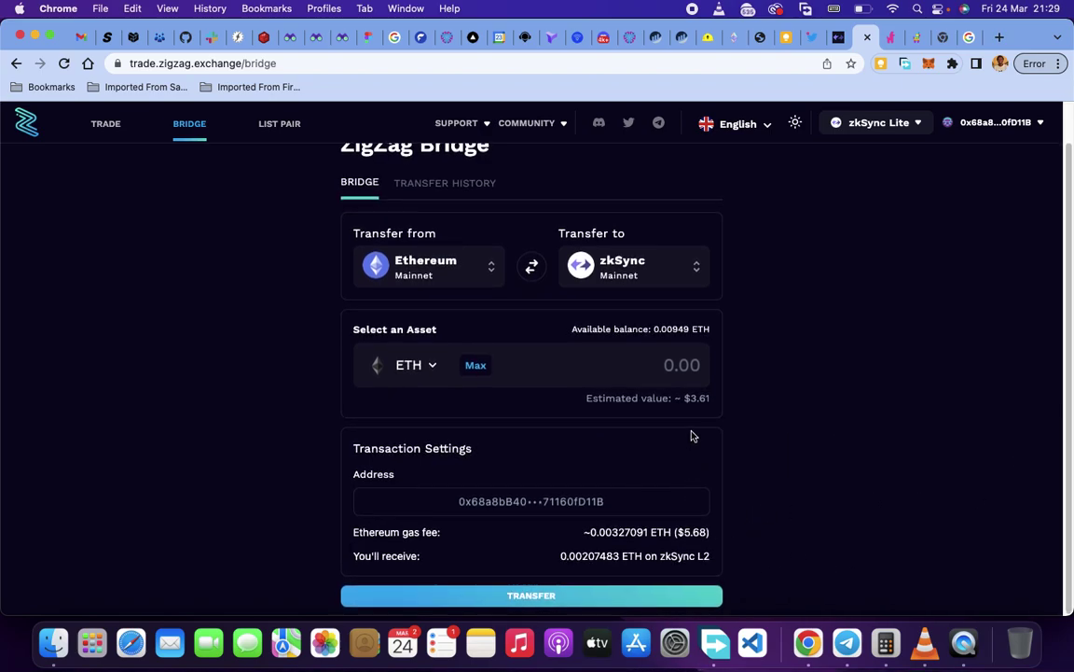
scroll(720, 418, up, 2)
scroll(720, 418, down, 2)
scroll(681, 186, up, 2)
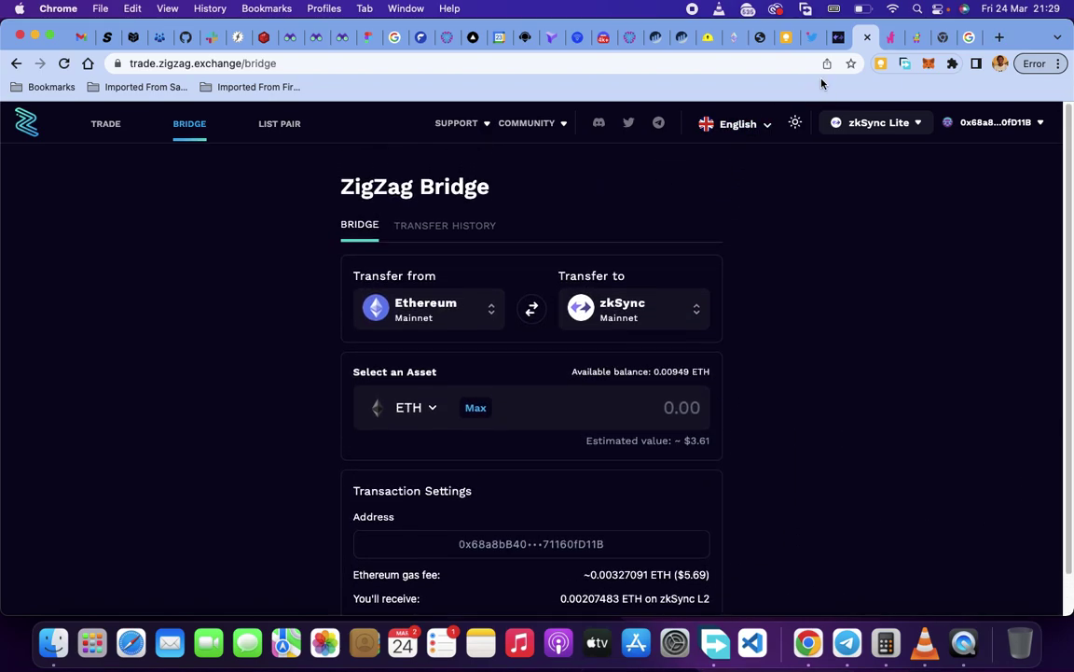
scroll(305, 326, down, 2)
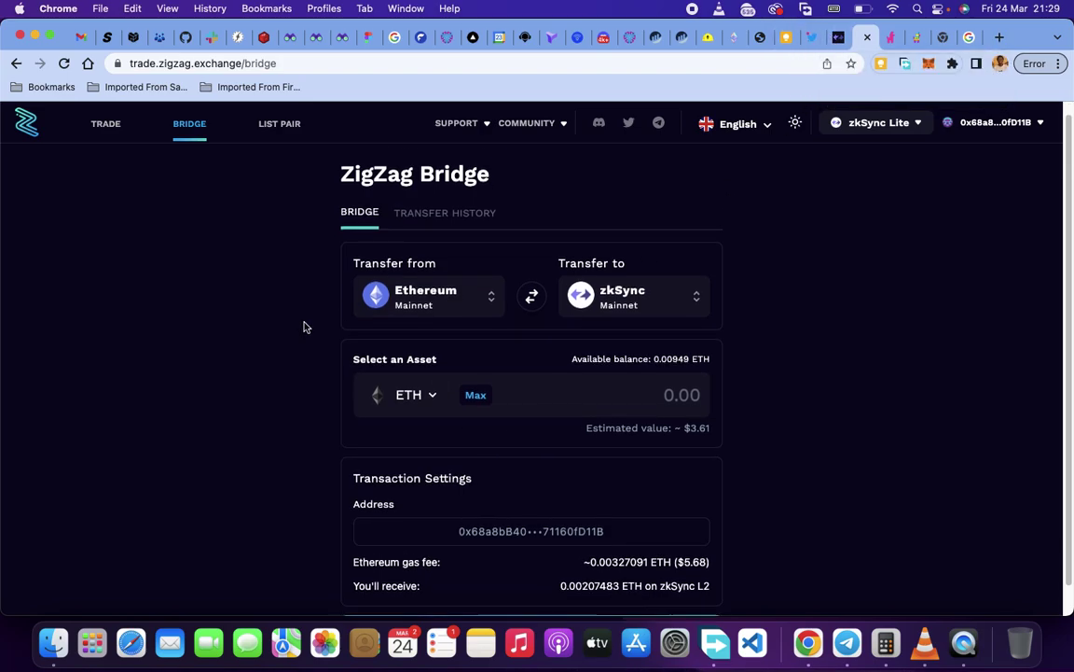
scroll(634, 280, up, 2)
scroll(702, 227, down, 2)
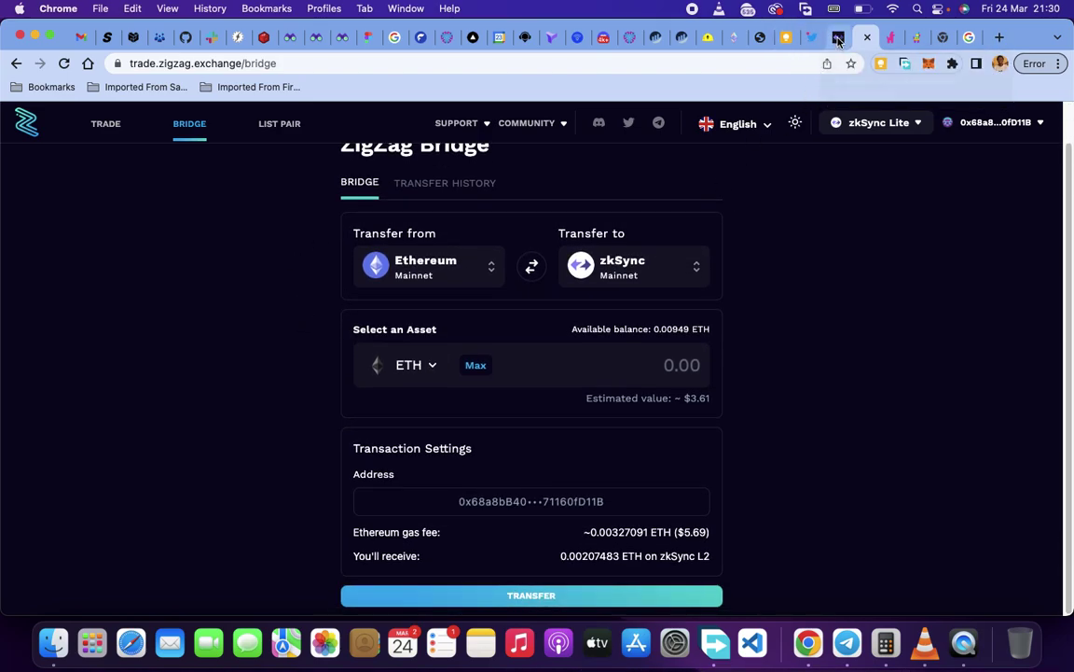
Step: Switch to the zkSync Lite wallet and copy the Multi account's address from MetaMask
click(840, 37)
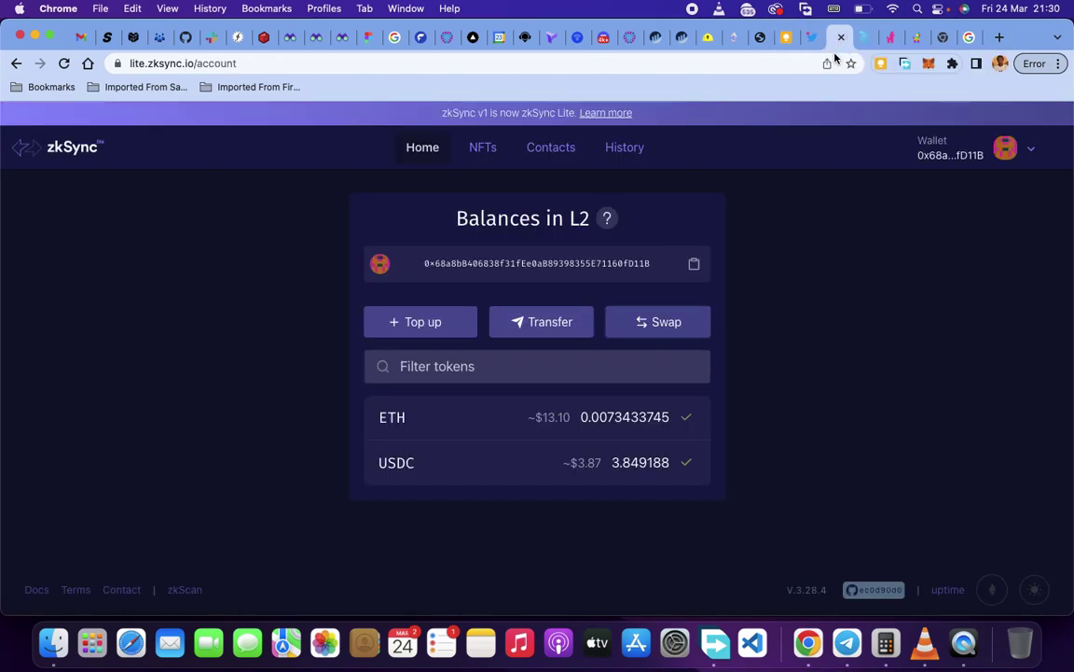
click(929, 63)
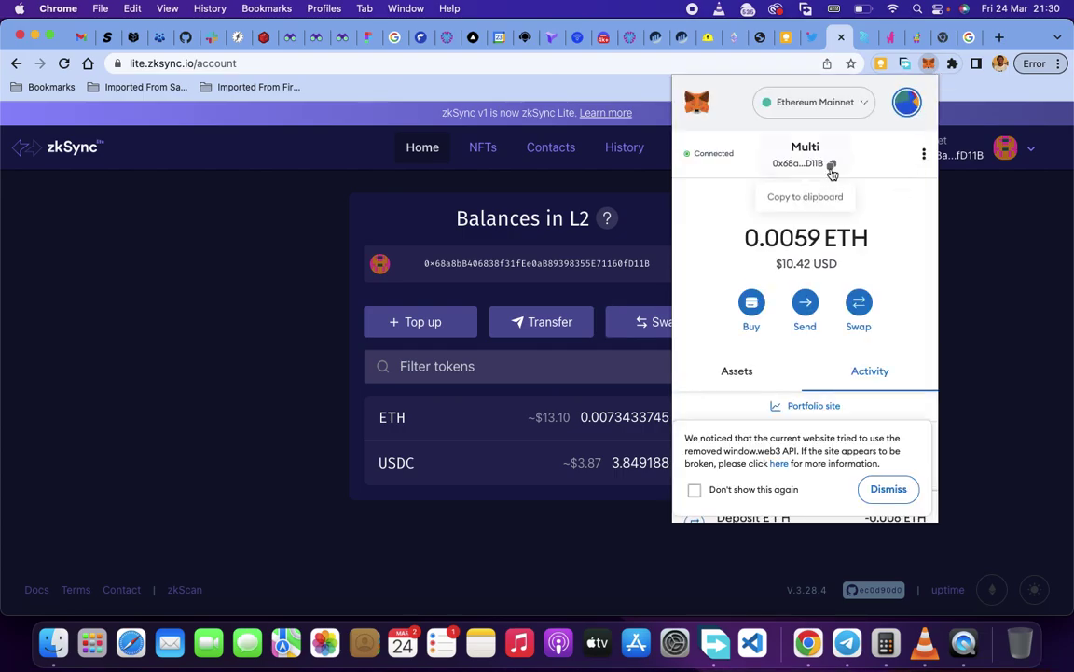
click(831, 166)
Step: Look up the copied wallet address on zkScan and examine the account info
click(192, 534)
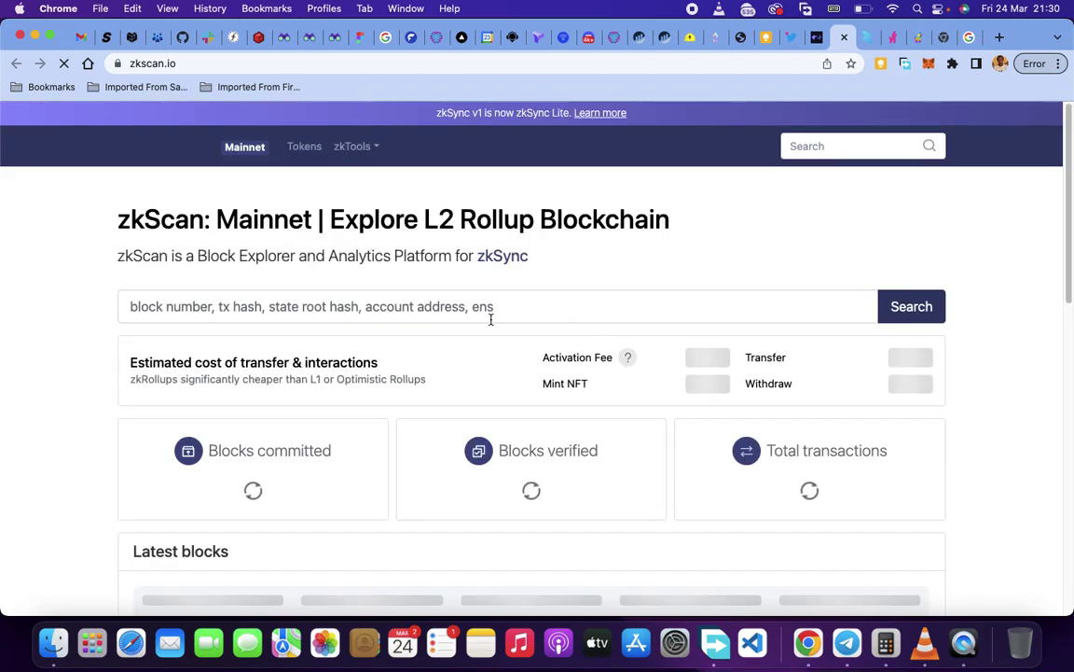
click(341, 306)
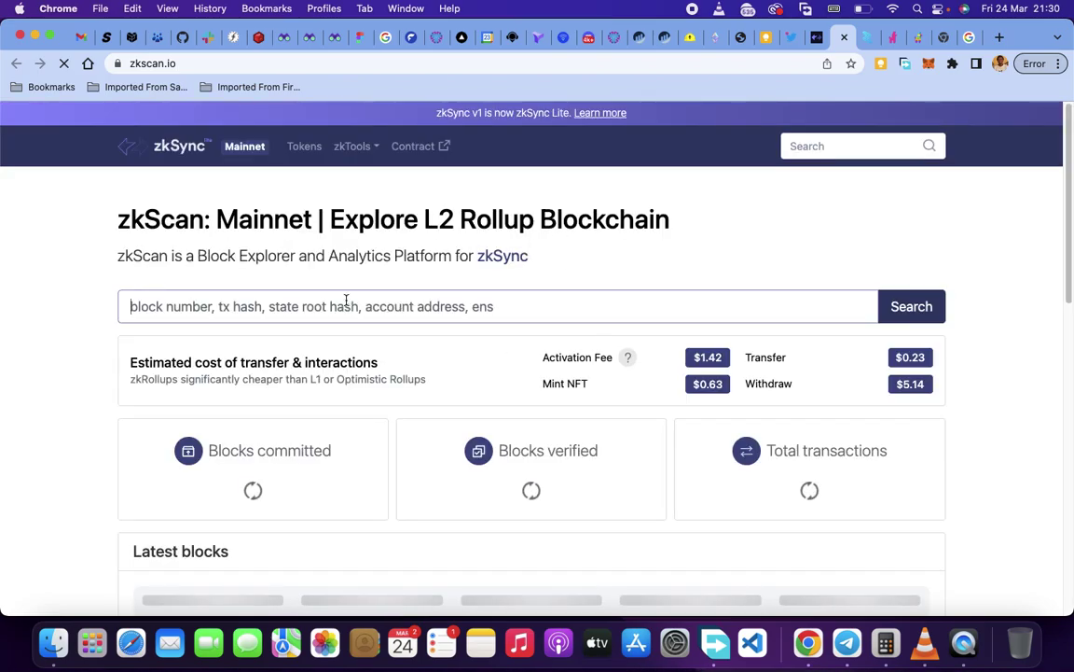
right_click(345, 299)
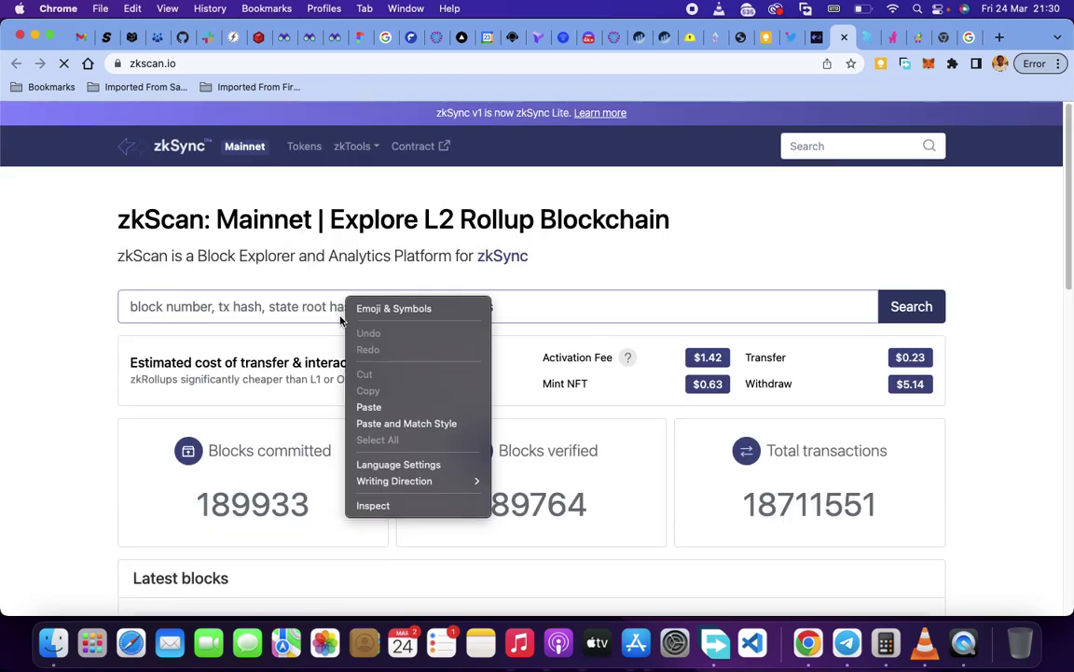
click(370, 406)
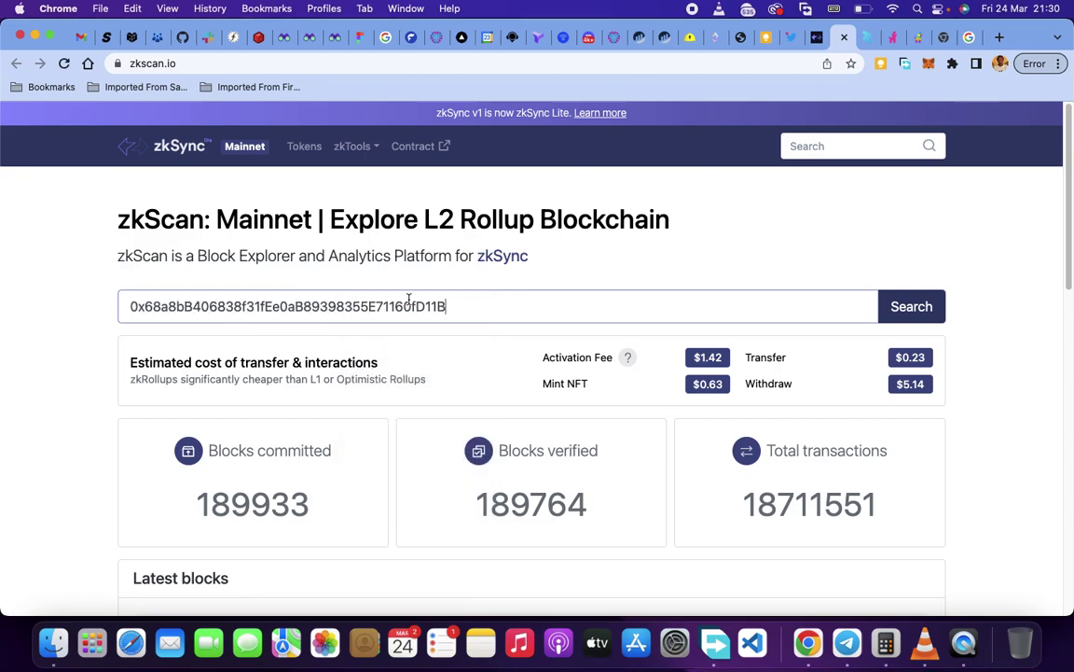
click(902, 316)
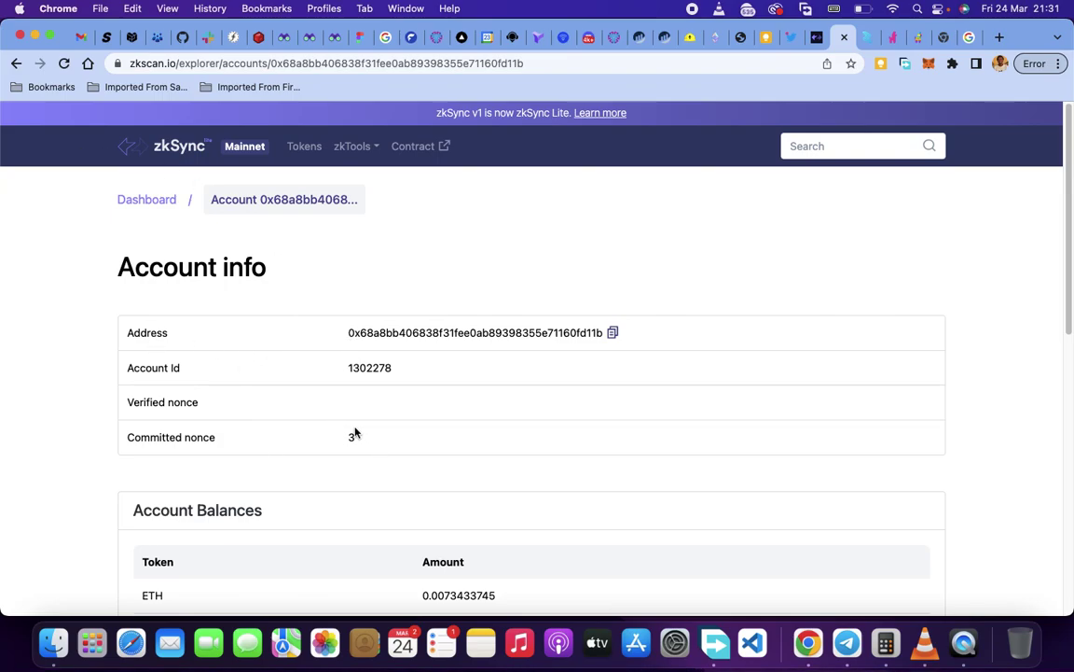
drag(501, 425, 91, 321)
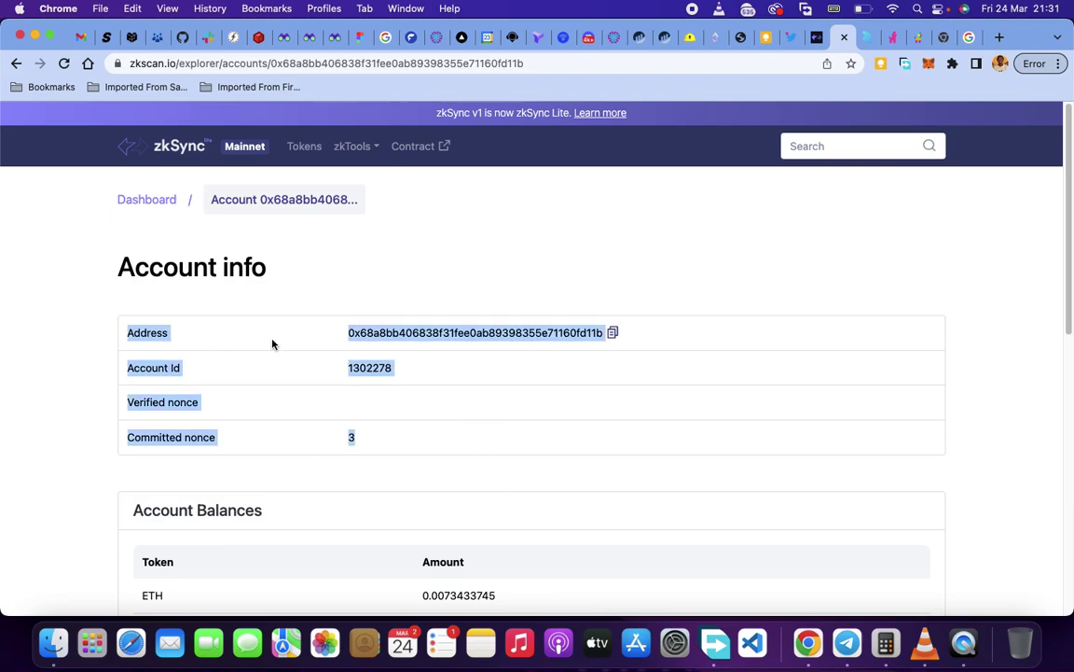
click(363, 298)
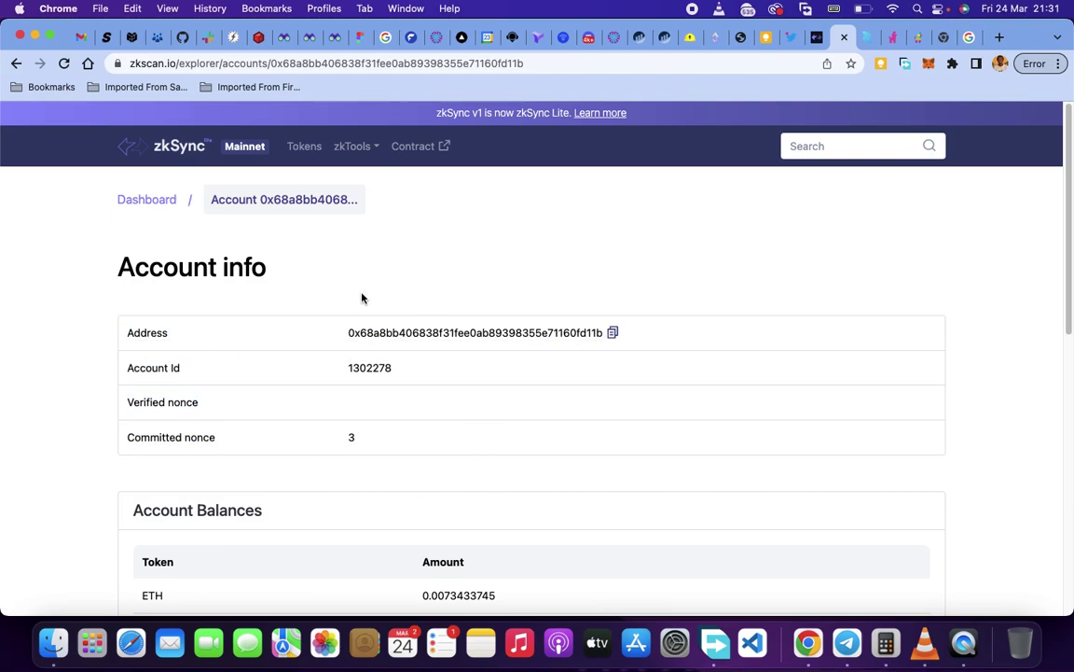
Step: Check the deposit in the zkSync Lite wallet, search Google for orbiter finance, and open the Orbiter Finance site
click(820, 39)
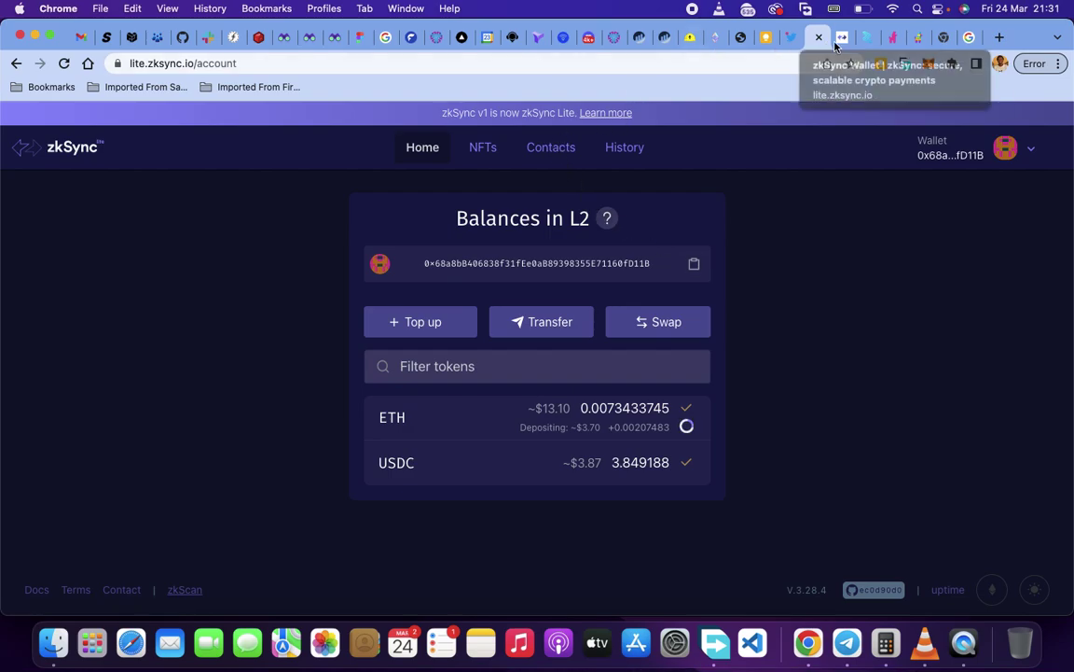
click(970, 37)
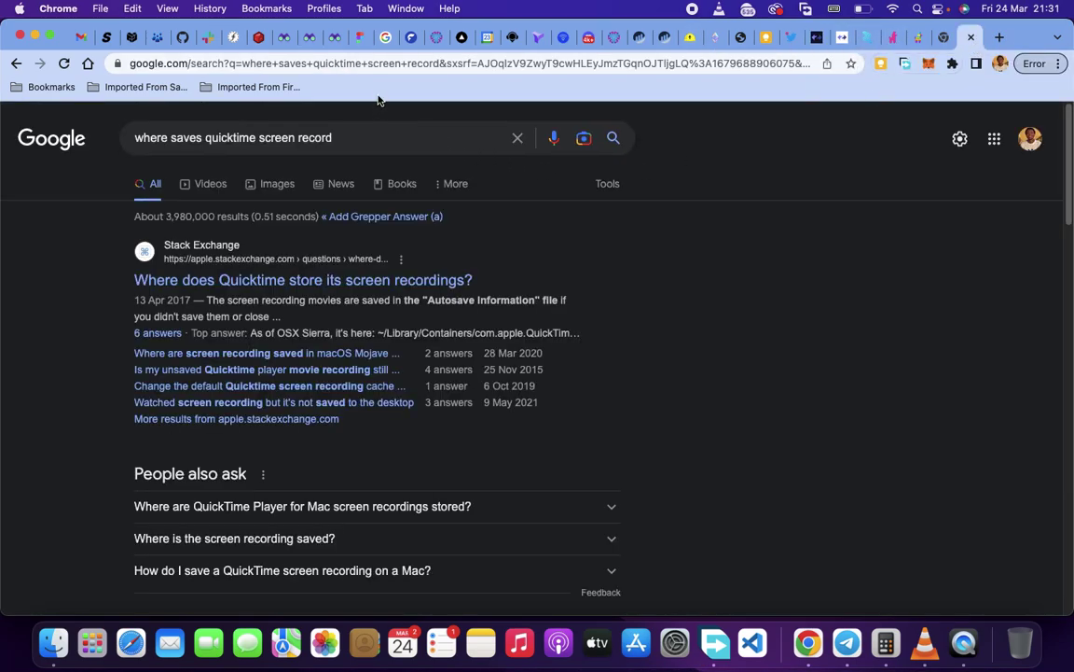
click(405, 63)
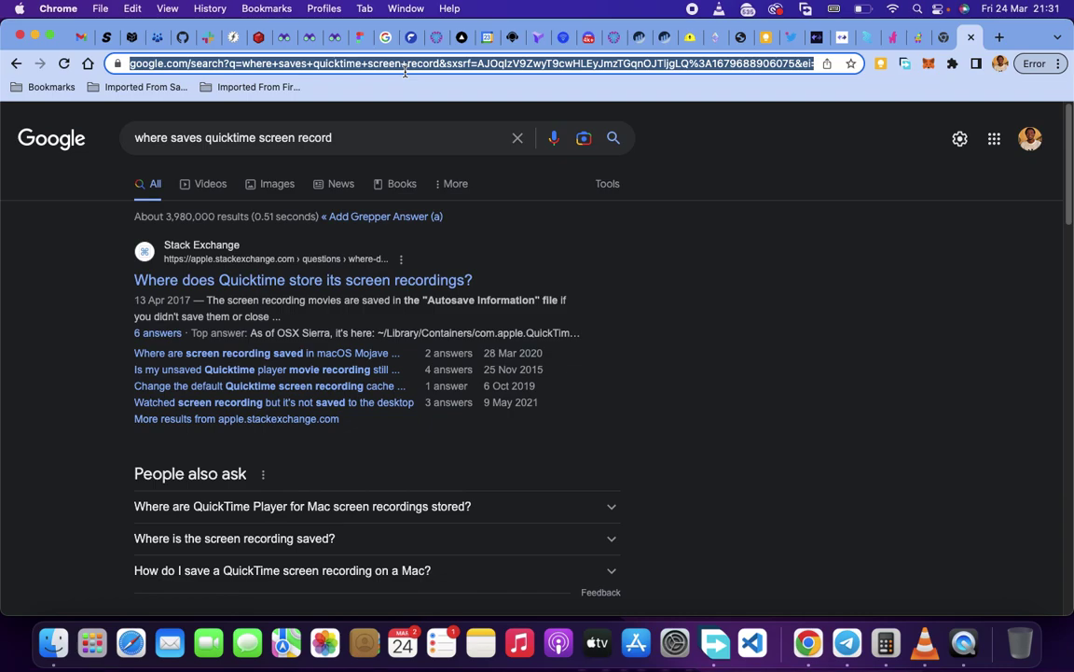
text(orbit)
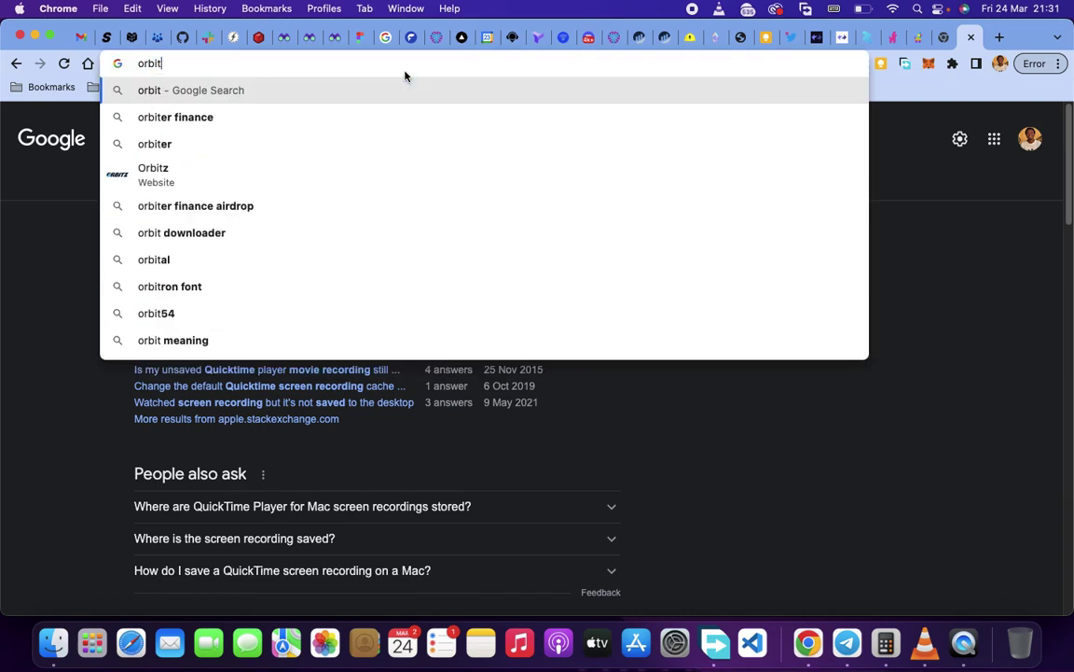
click(255, 119)
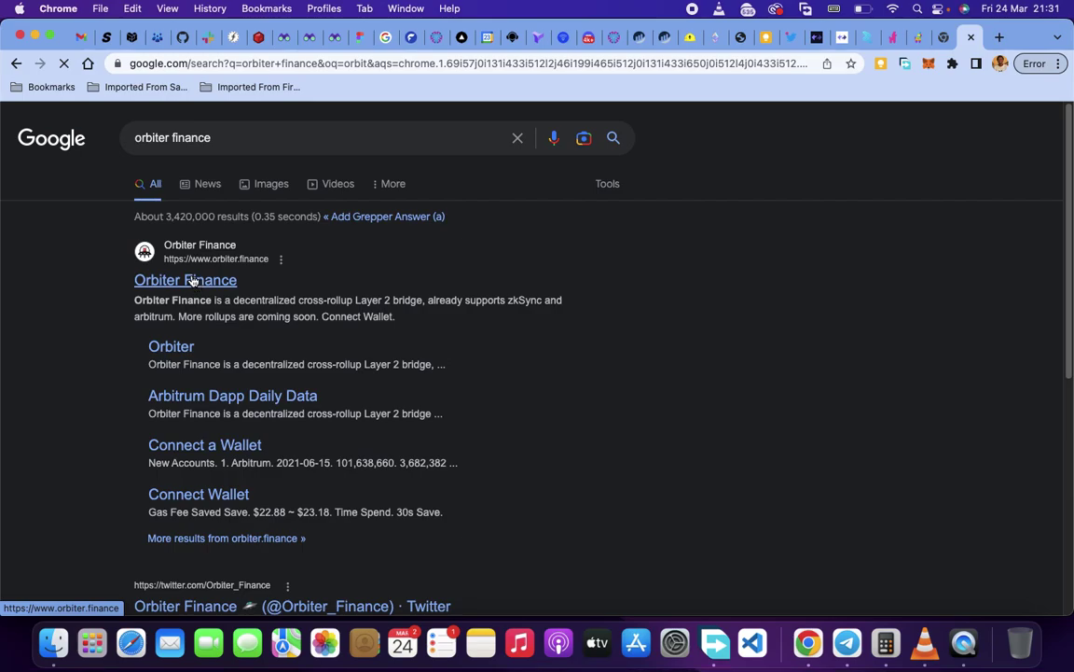
click(187, 272)
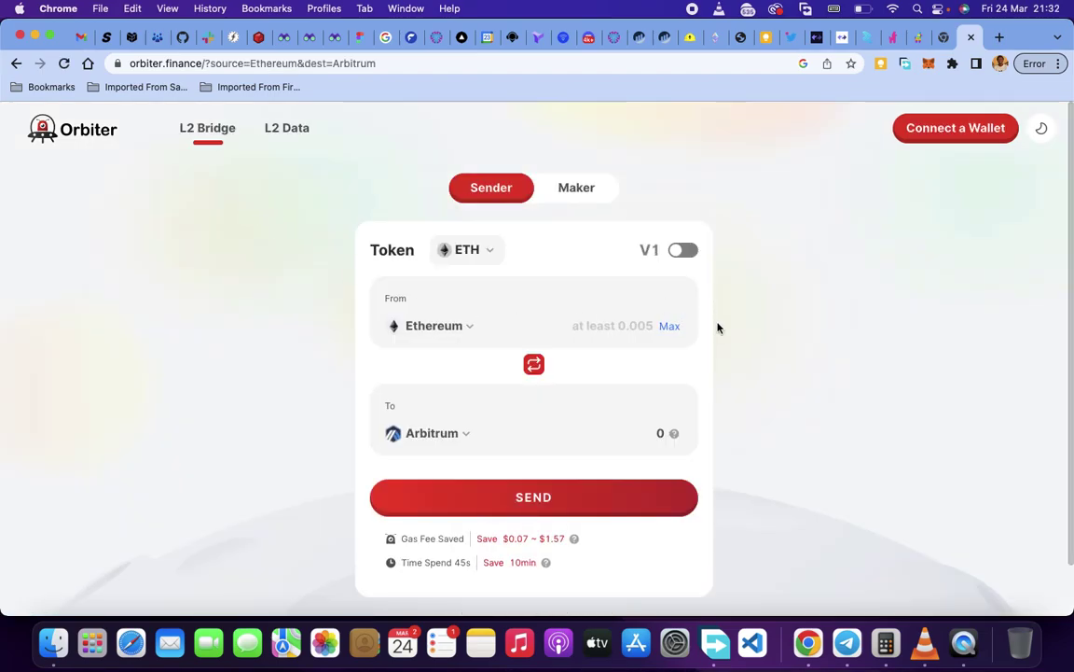
Step: Connect the Multi account from MetaMask to Orbiter Finance and approve the connection
click(962, 137)
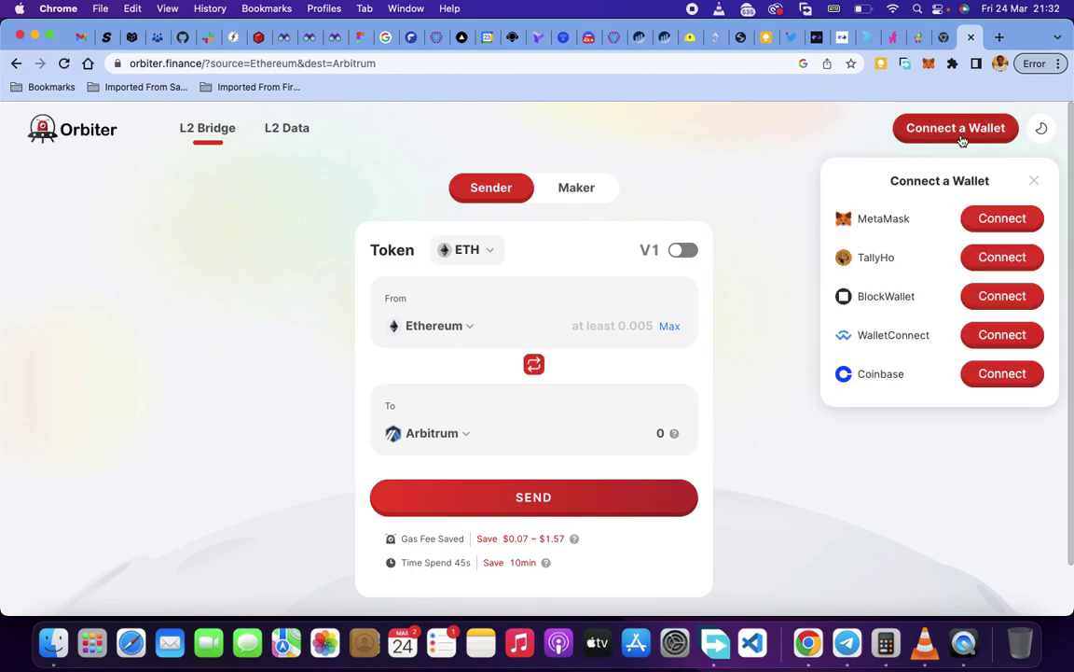
click(1001, 218)
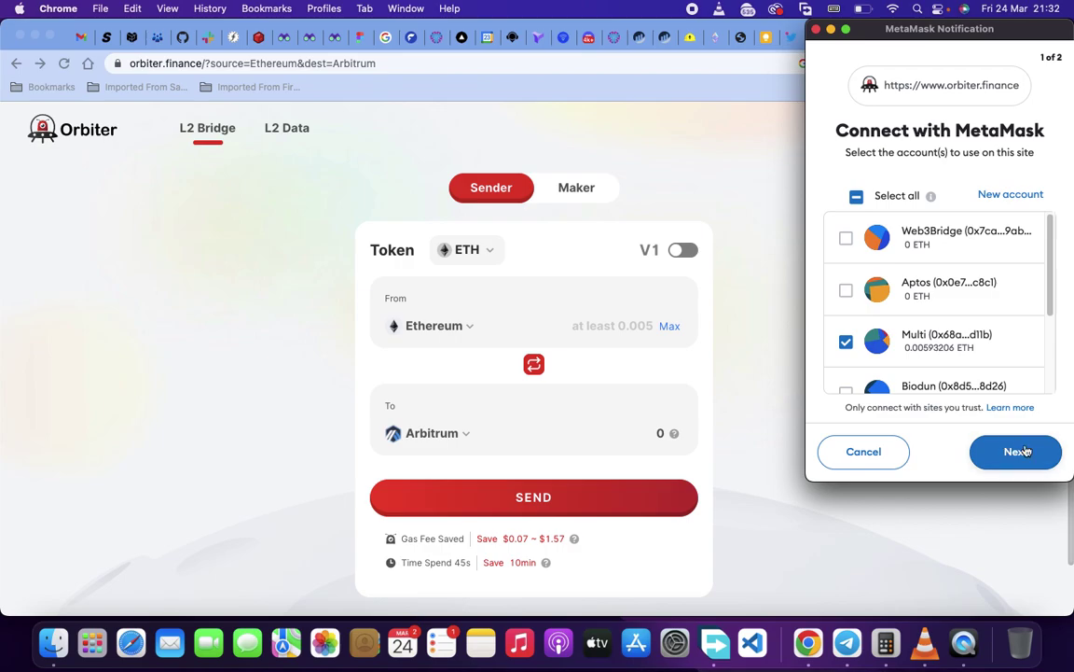
click(1025, 452)
click(1019, 457)
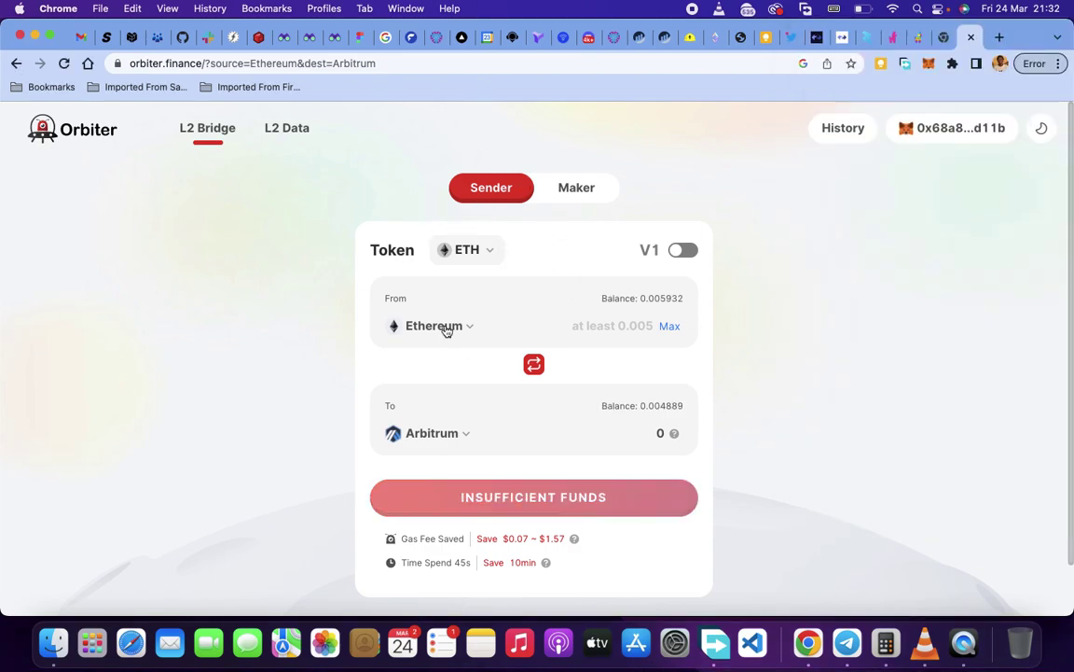
Step: Set the bridge's destination chain to zkSync Lite and the amount sent from Ethereum to 0.004 ETH
click(437, 446)
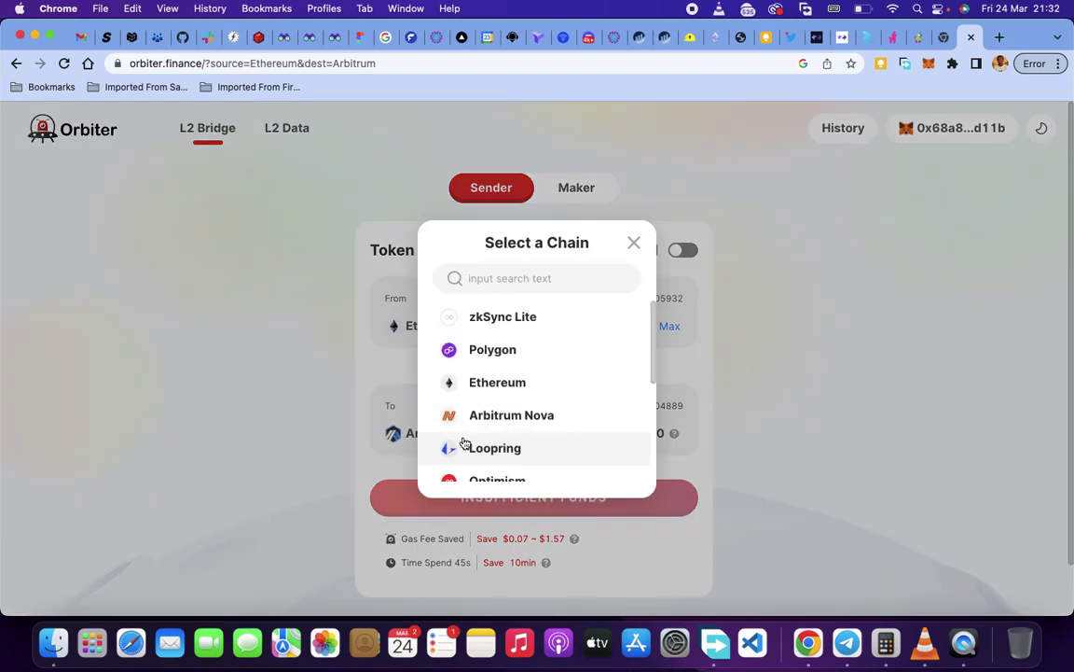
click(478, 326)
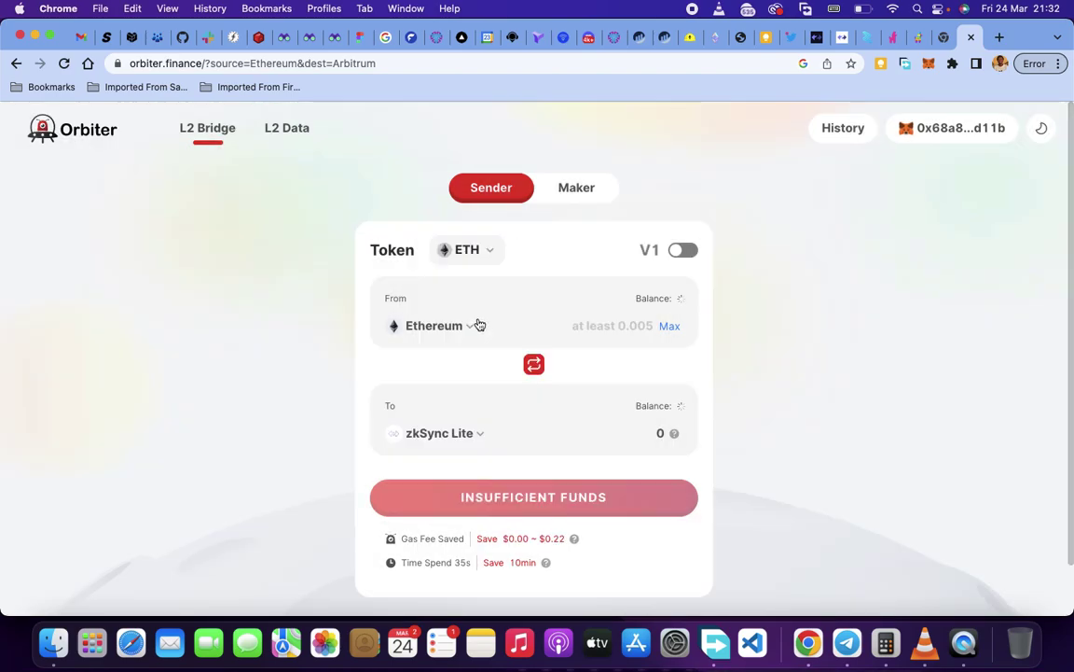
click(638, 324)
text(0.00)
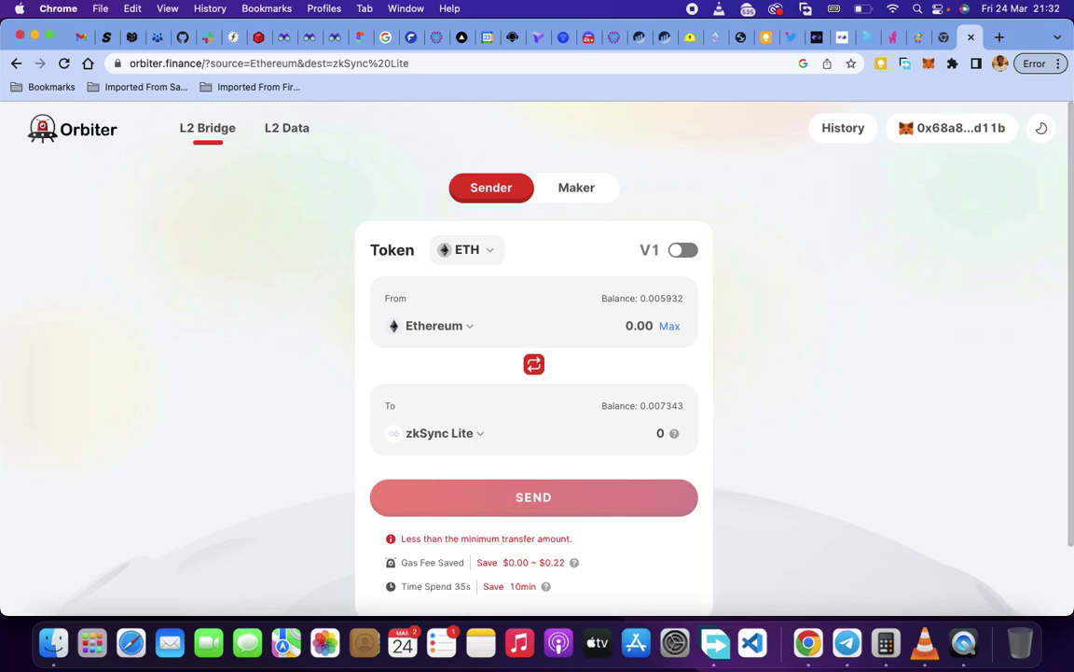
text(2)
key(BackSpace)
text(4)
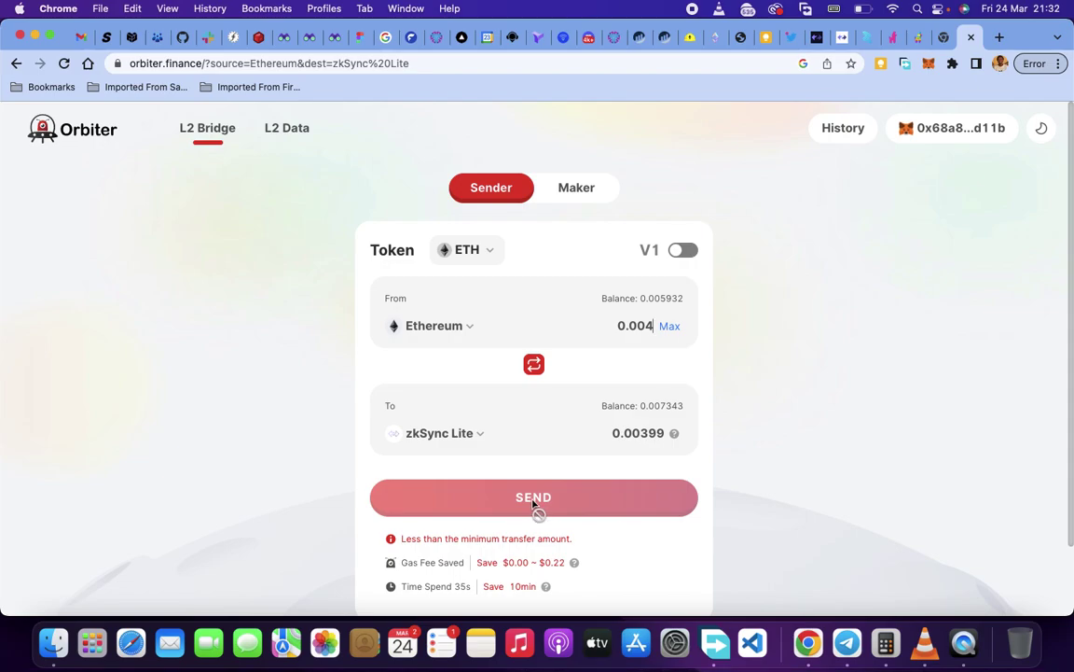
Step: Try the maximum ETH transfer from zkSync Lite to Ethereum, and switch the direction back to Ethereum to zkSync Lite
click(535, 365)
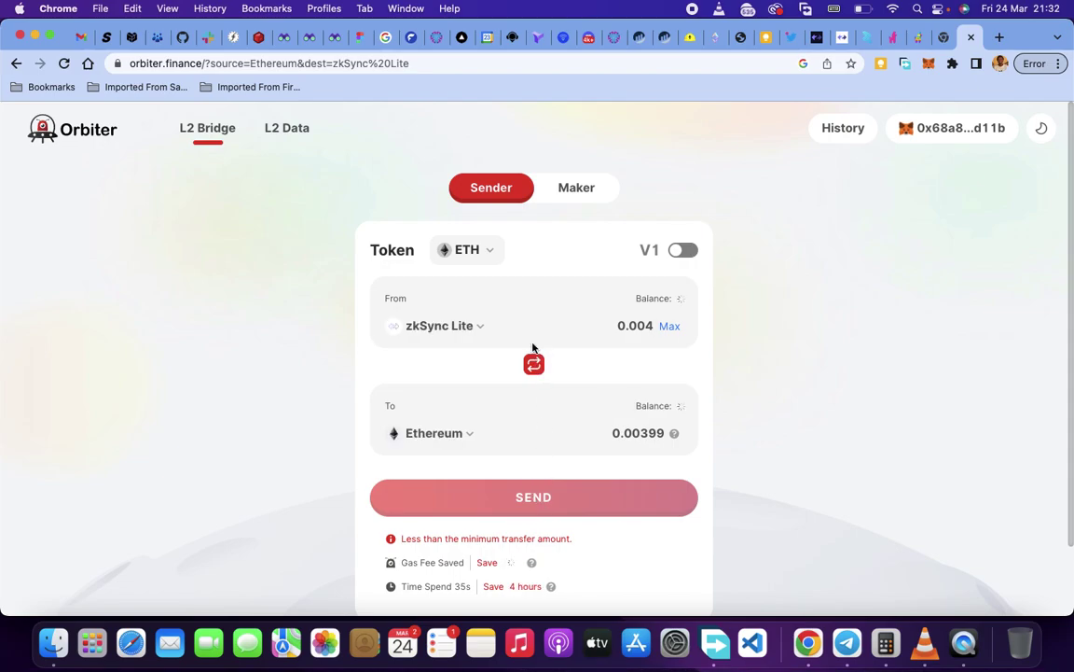
click(668, 328)
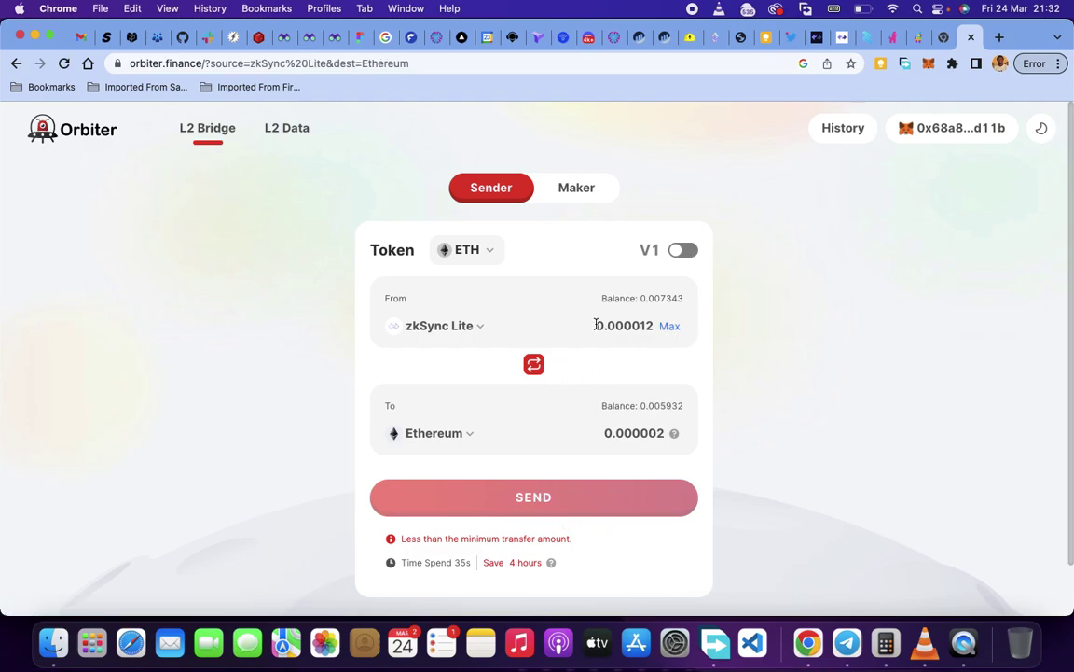
click(535, 365)
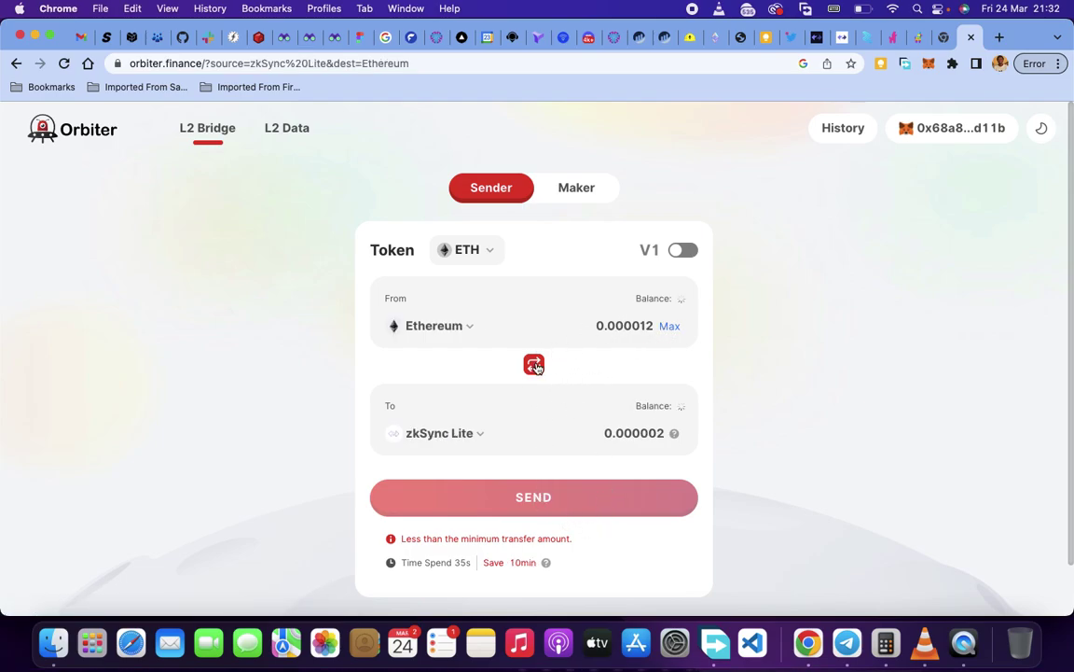
Step: Set the ETH transfer from Ethereum to zkSync Lite to the maximum available amount and refresh that maximum
click(670, 328)
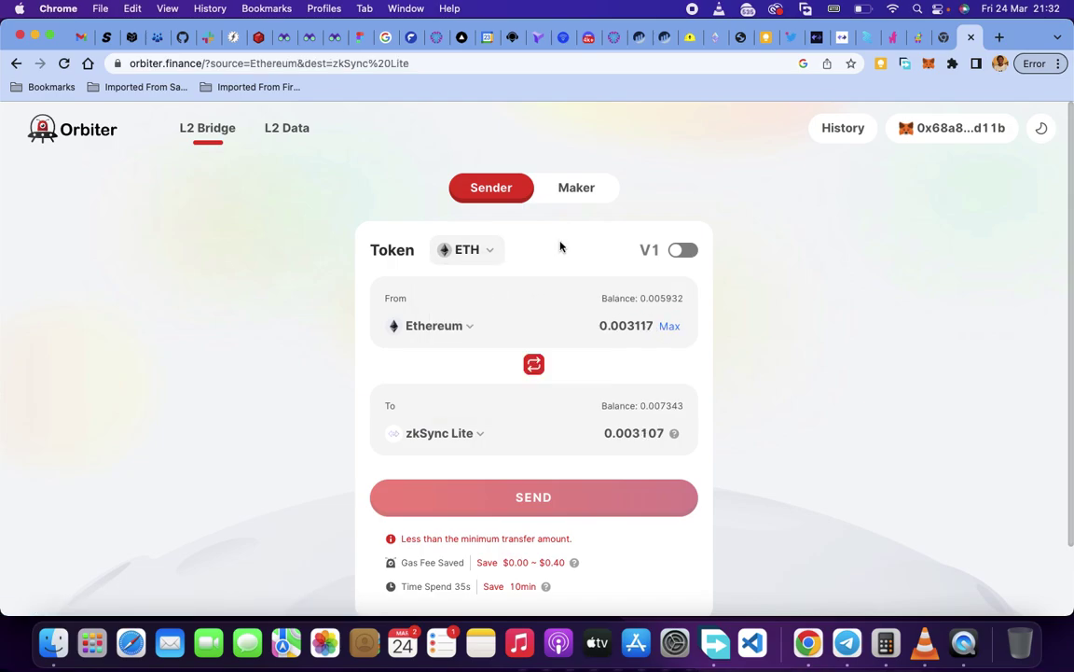
click(672, 326)
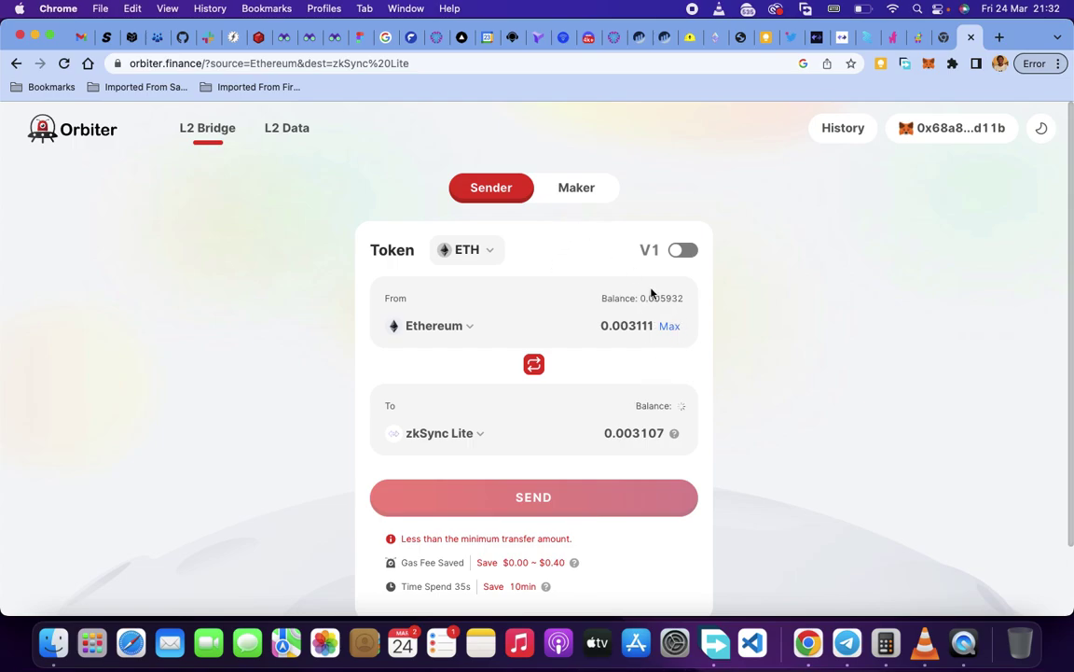